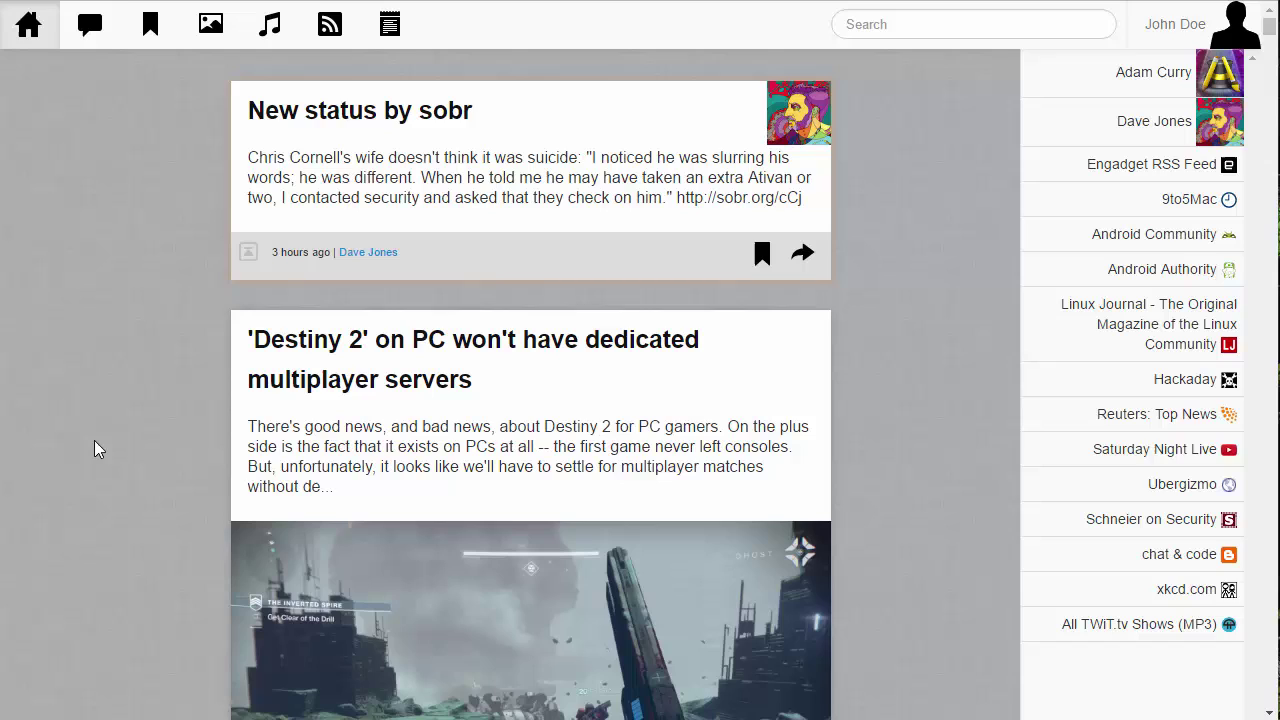
Search the river for 'trump clinton', preview the Russia Probe article, then return to the results.
click(898, 26)
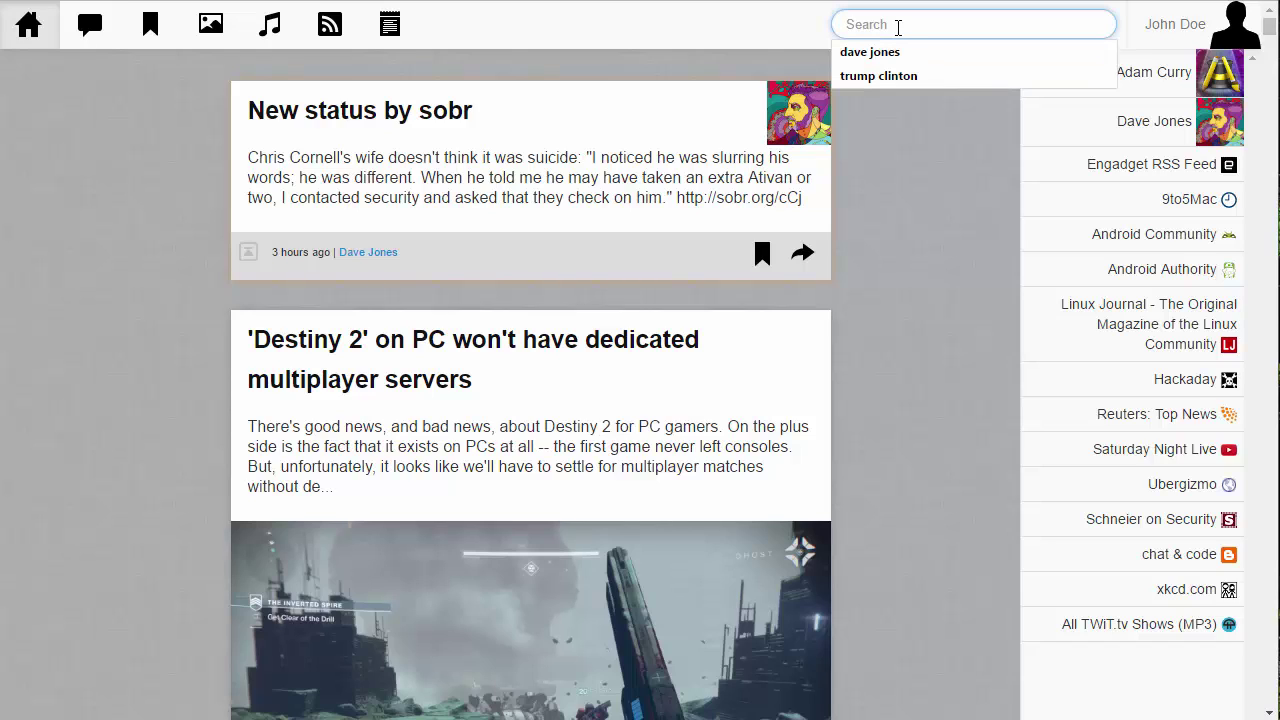
click(908, 78)
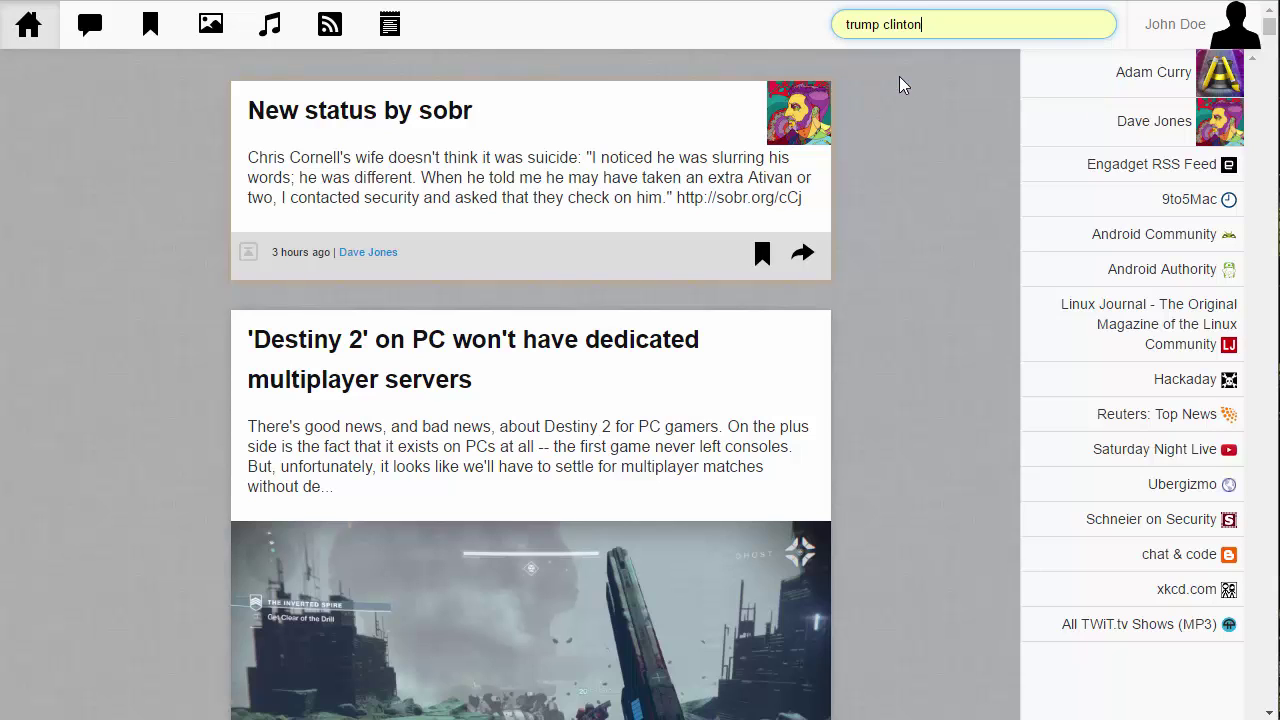
click(948, 33)
key(Return)
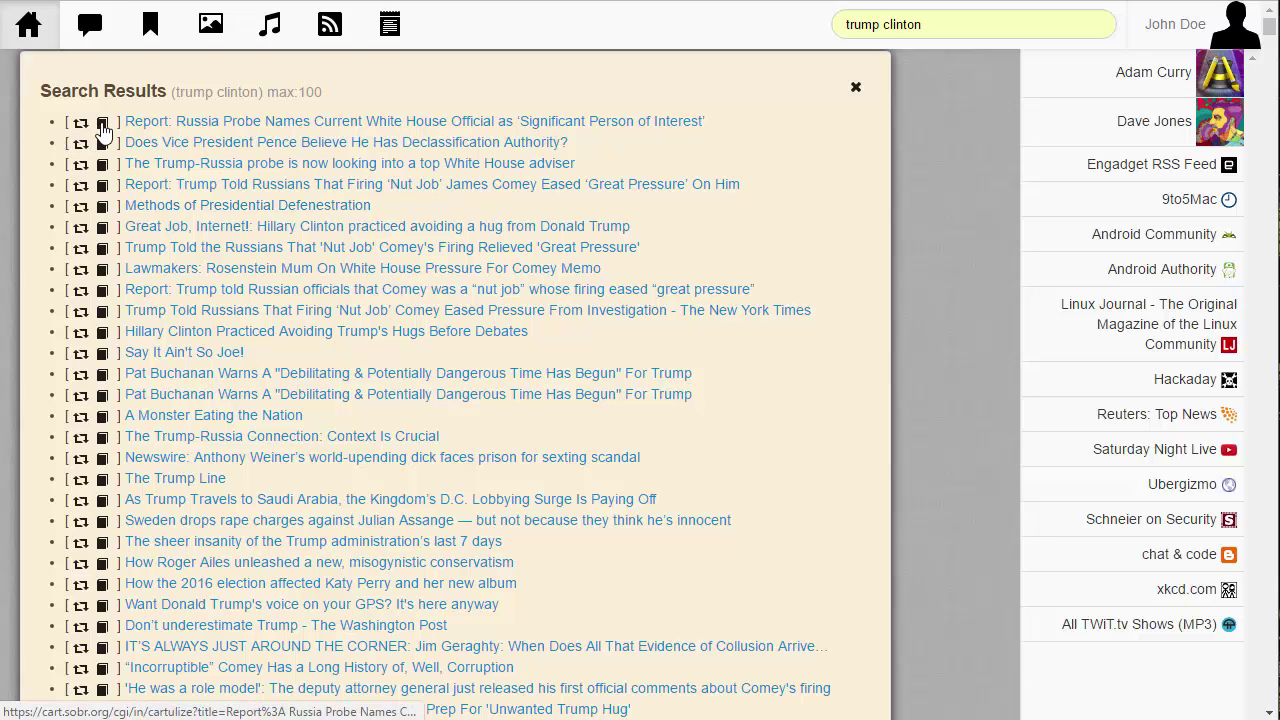
click(103, 129)
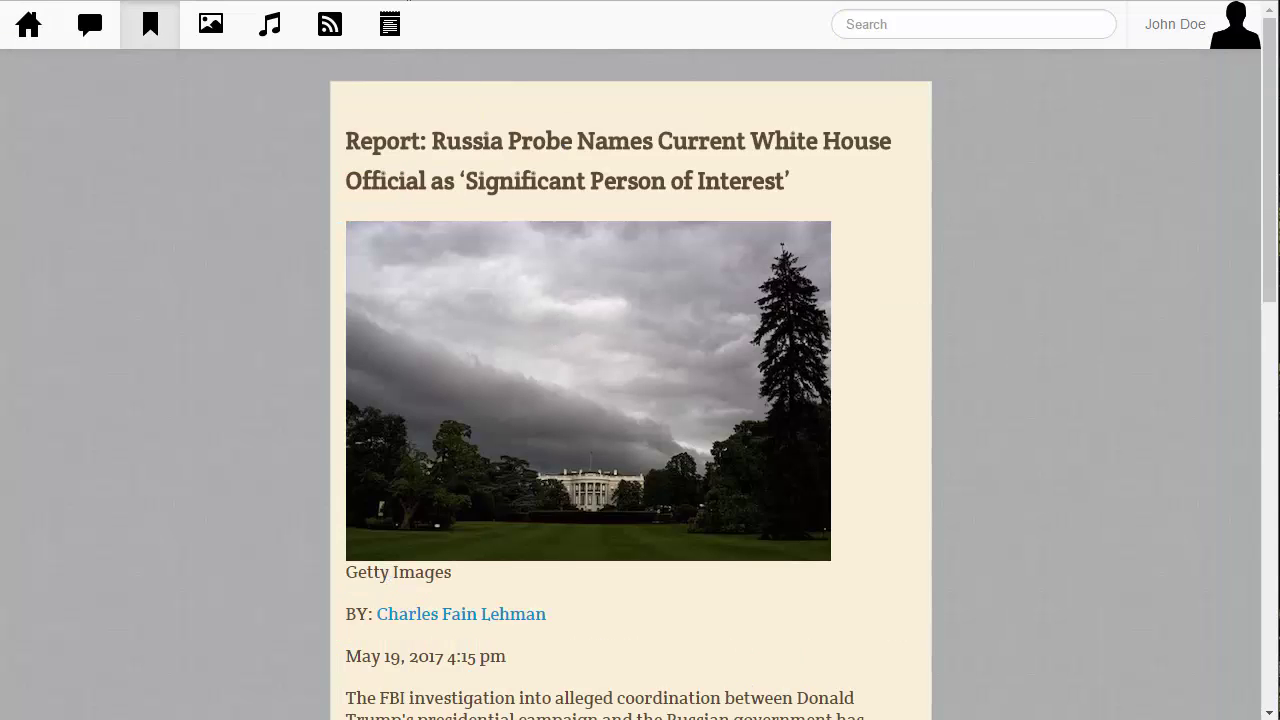
key(alt+Left)
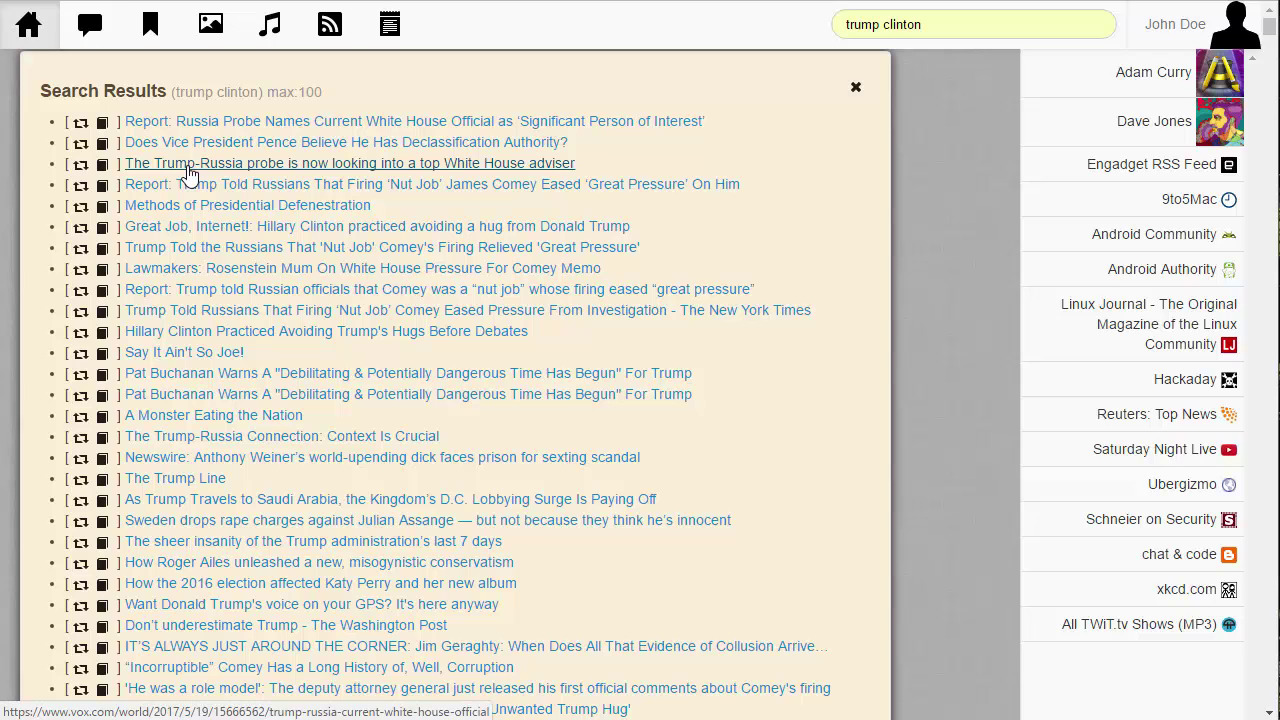
Rerun the search as 'trump clinton opml:'.
click(968, 30)
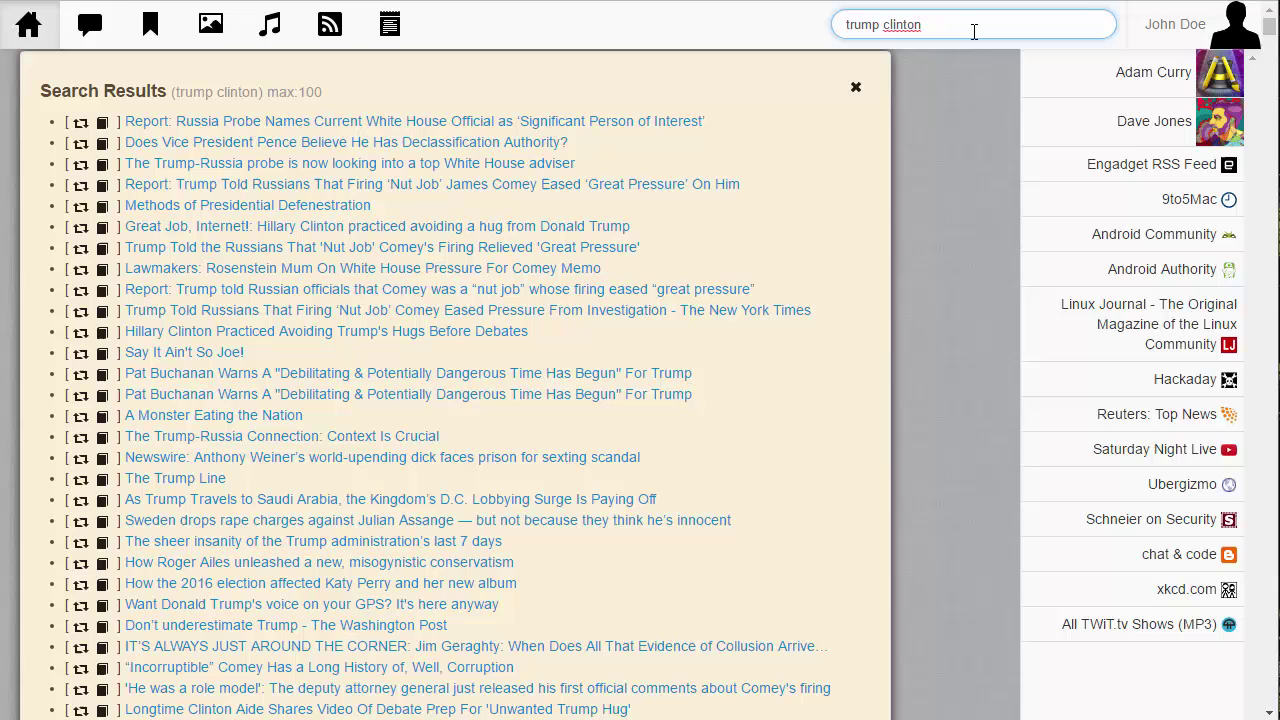
text(opml:)
key(Return)
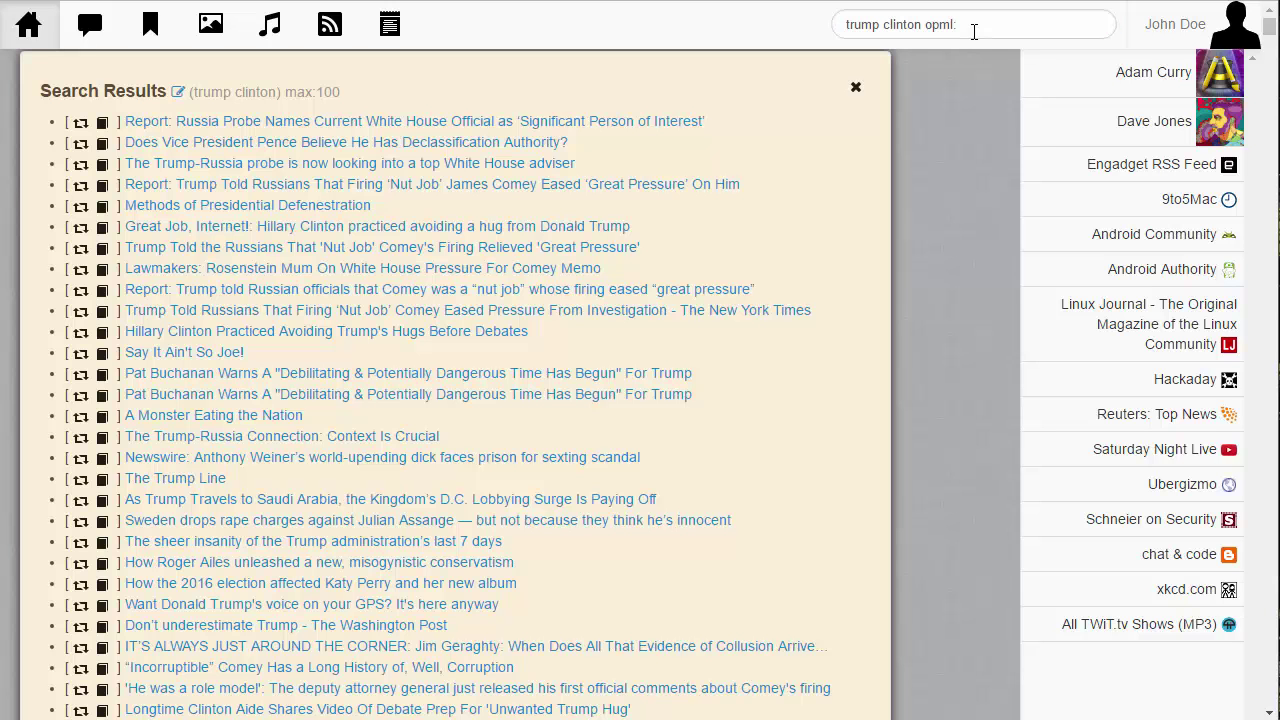
Send the trump clinton results to the outline editor and expand, then collapse, a few headlines.
click(177, 97)
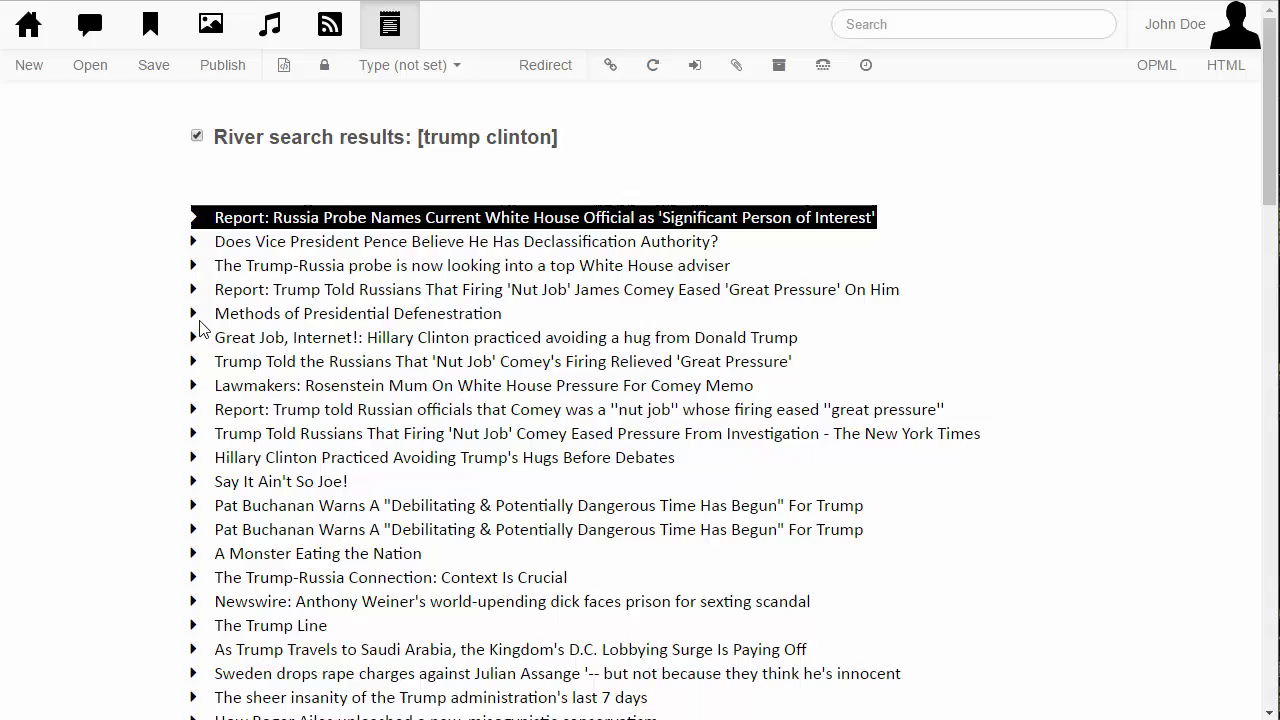
click(195, 313)
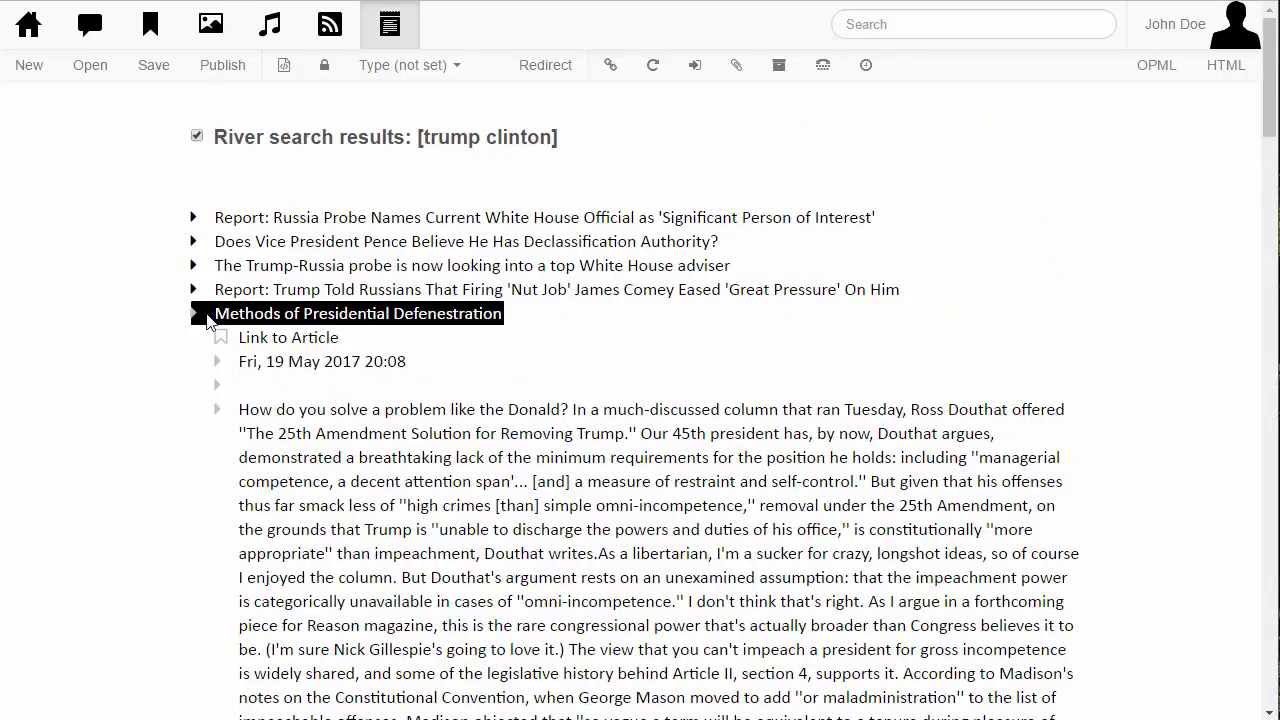
scroll(205, 300, down, 1)
click(195, 213)
click(193, 189)
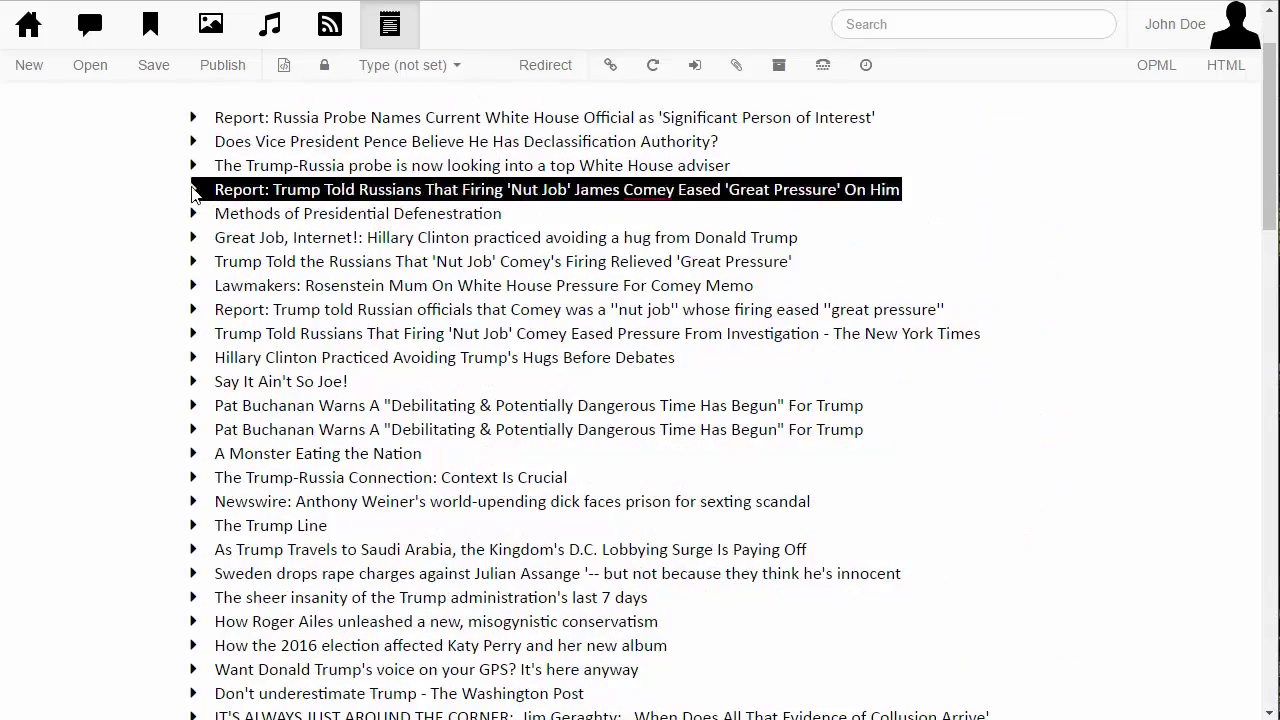
scroll(210, 215, down, 2)
scroll(205, 212, up, 3)
scroll(205, 225, down, 9)
scroll(208, 225, down, 1)
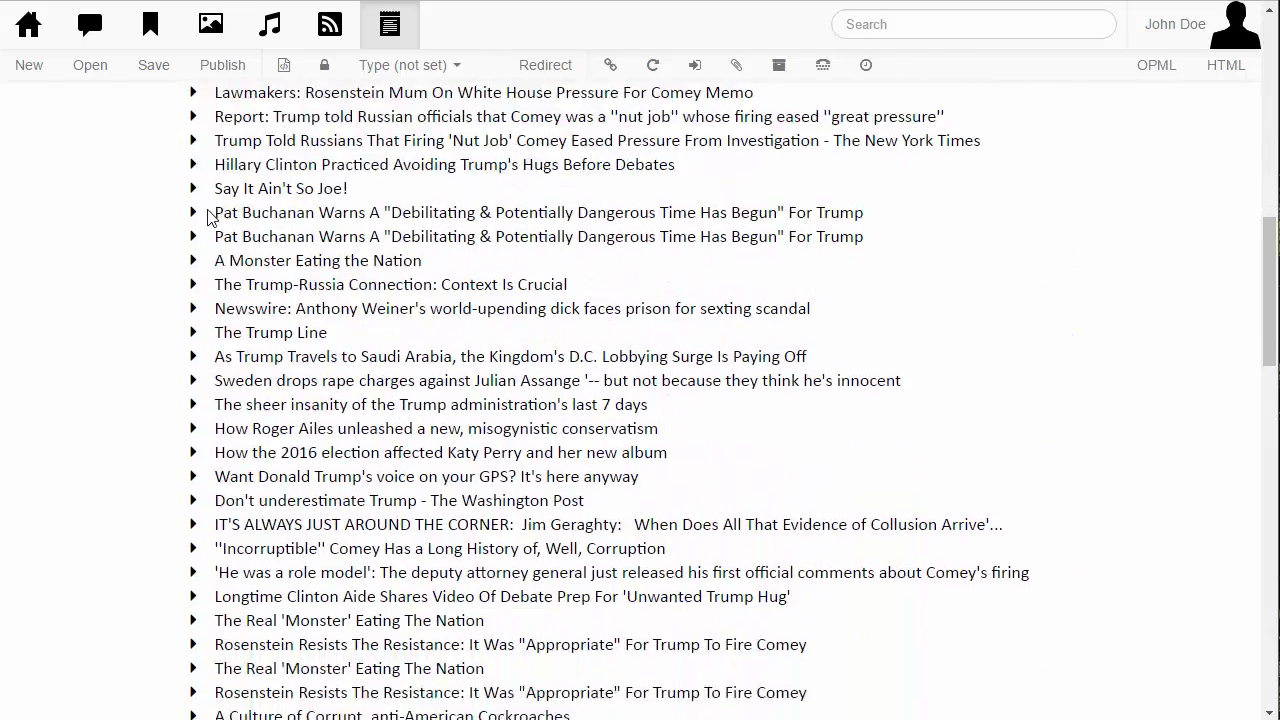
scroll(208, 217, up, 10)
click(194, 290)
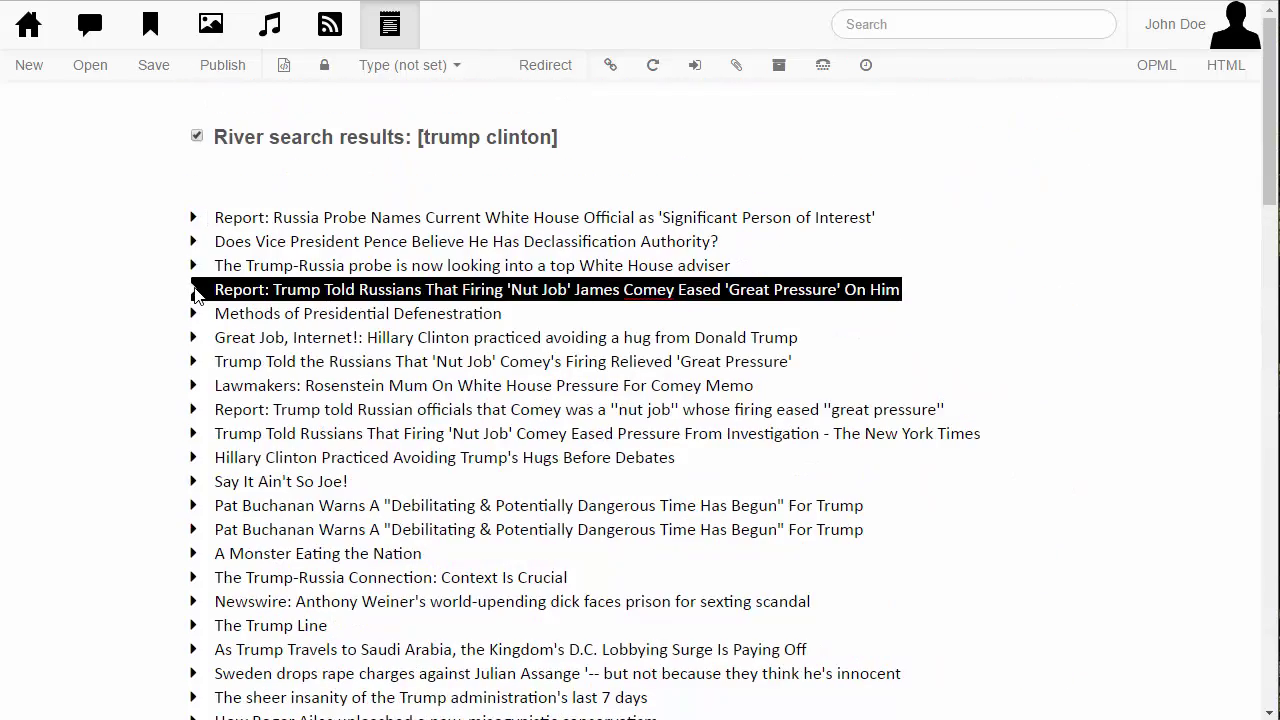
Return home, select the old search query, and switch to the saved articles view.
click(31, 30)
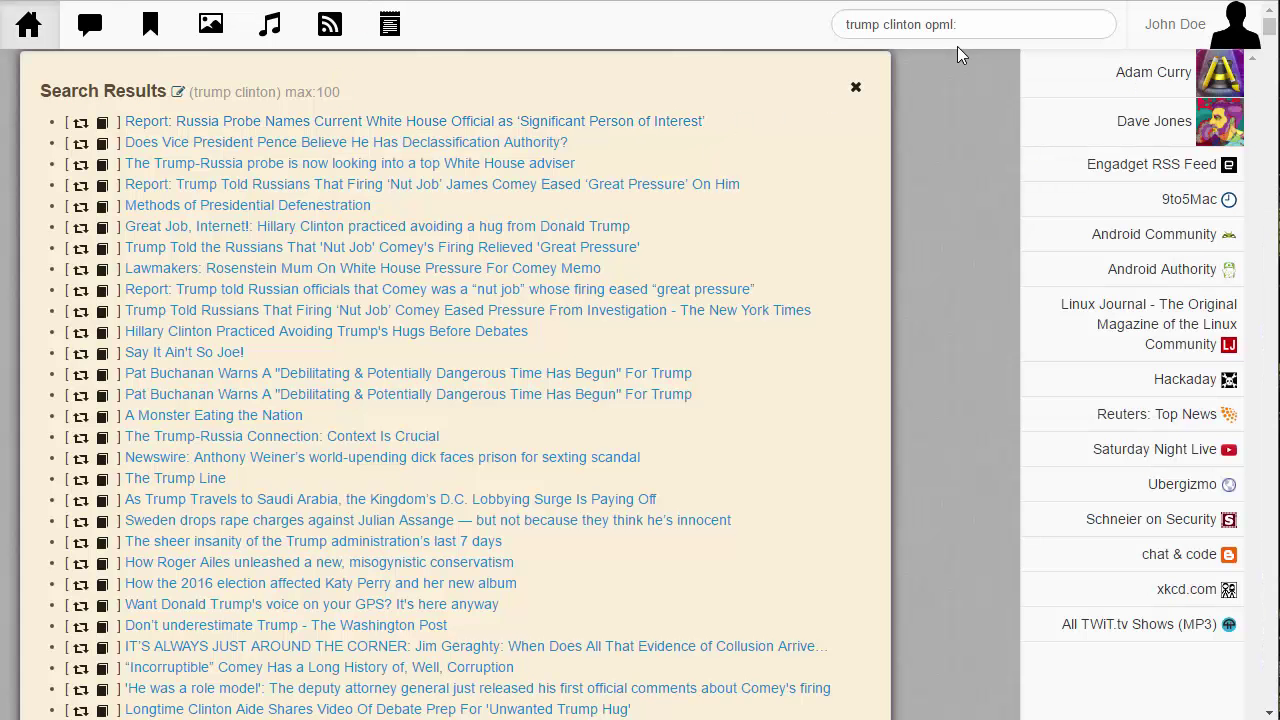
drag(970, 30, 796, 10)
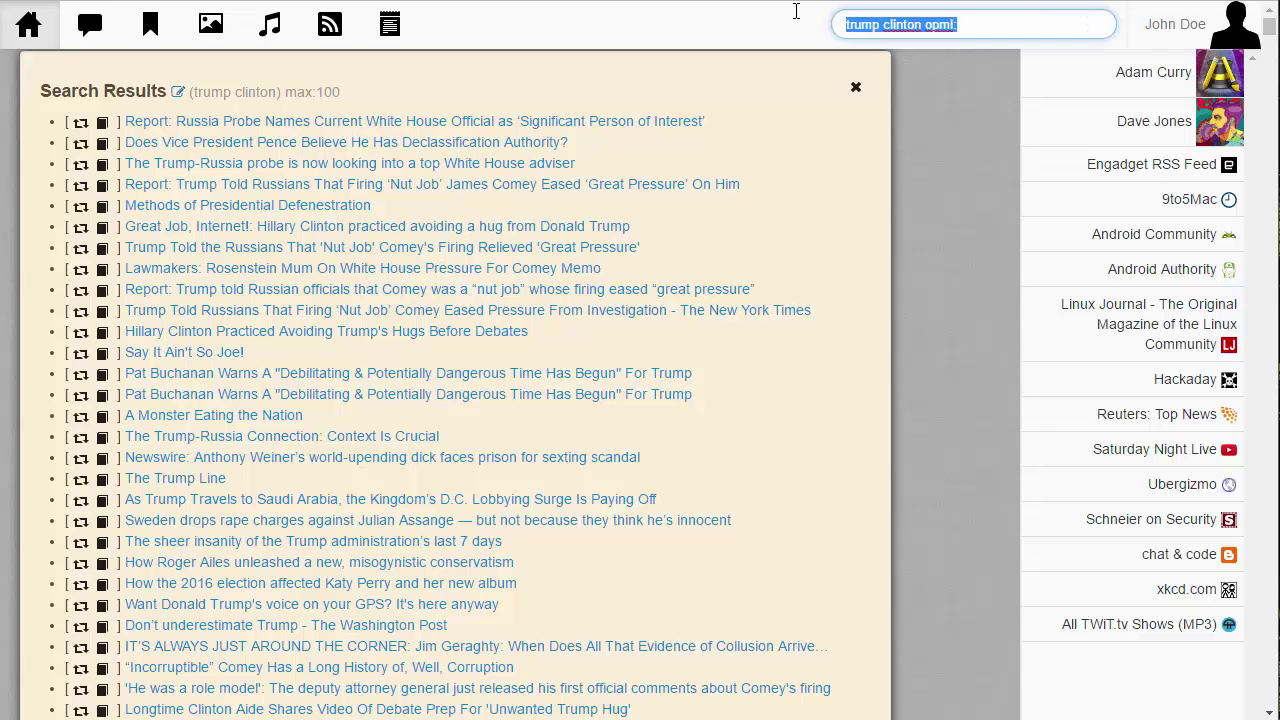
click(150, 24)
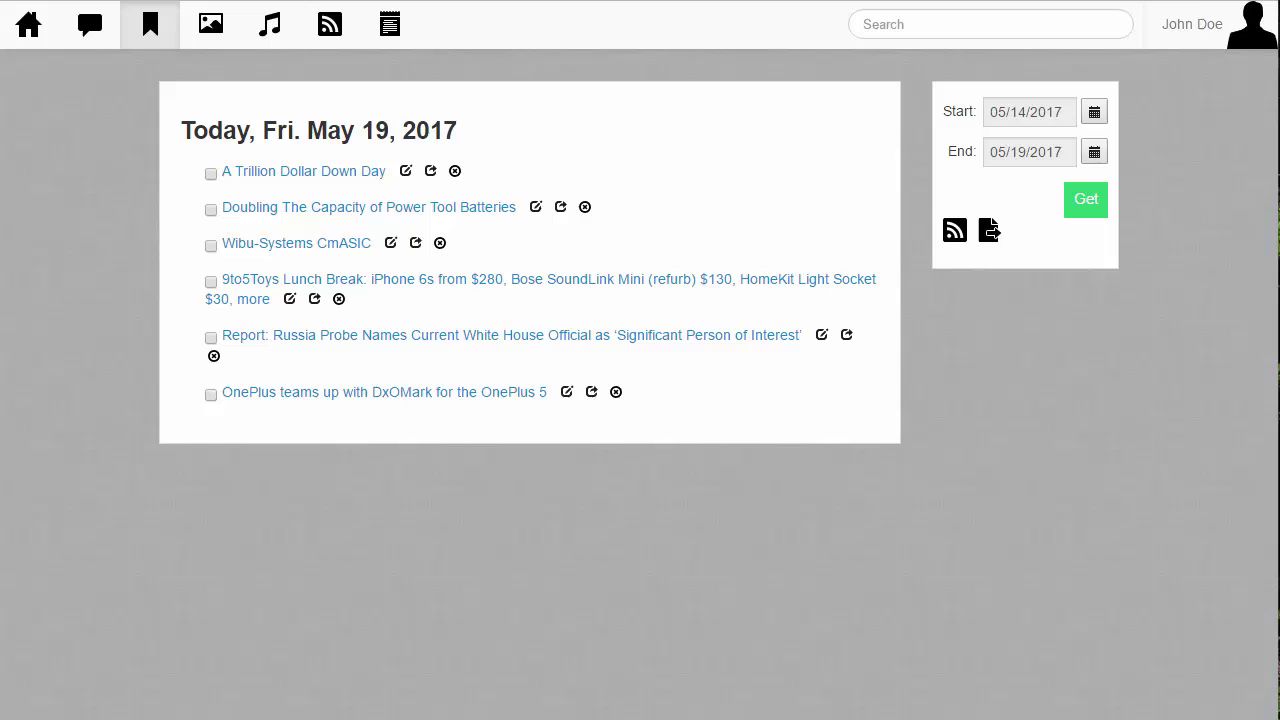
Search saved articles for 'trump', then rerun the query as 'trump opml:'.
click(888, 20)
text(trum)
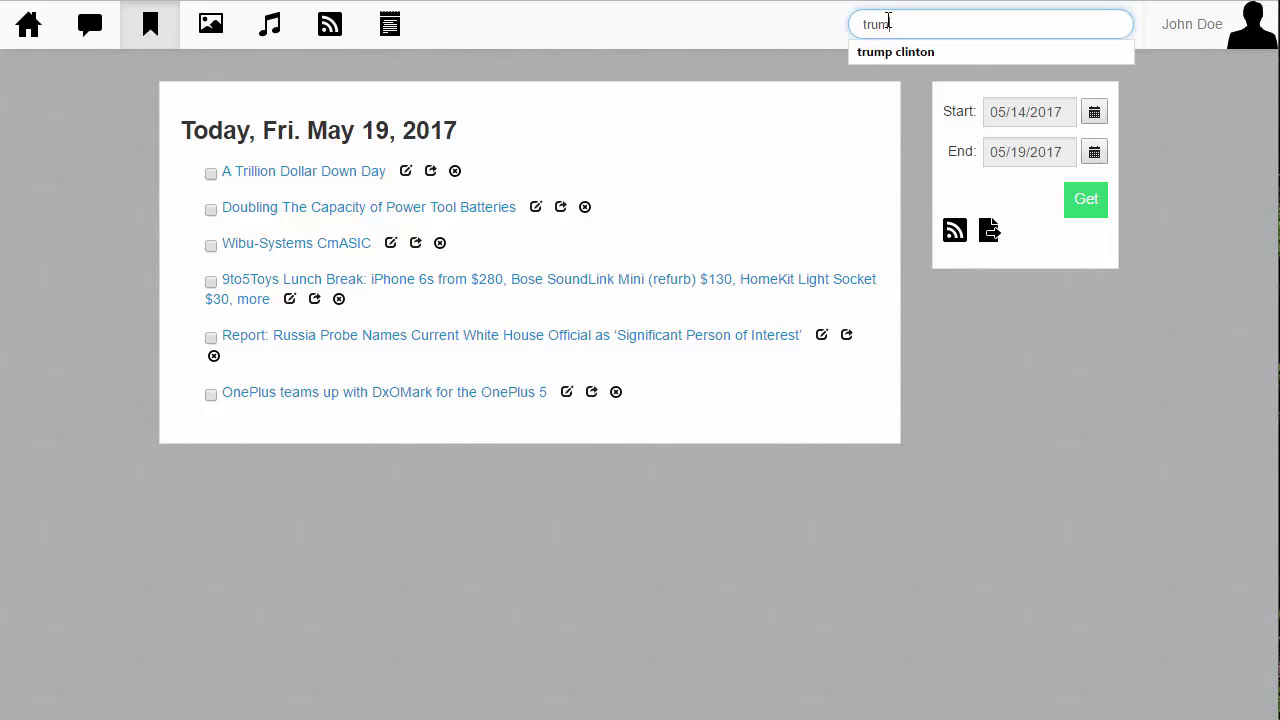
text(p)
key(Return)
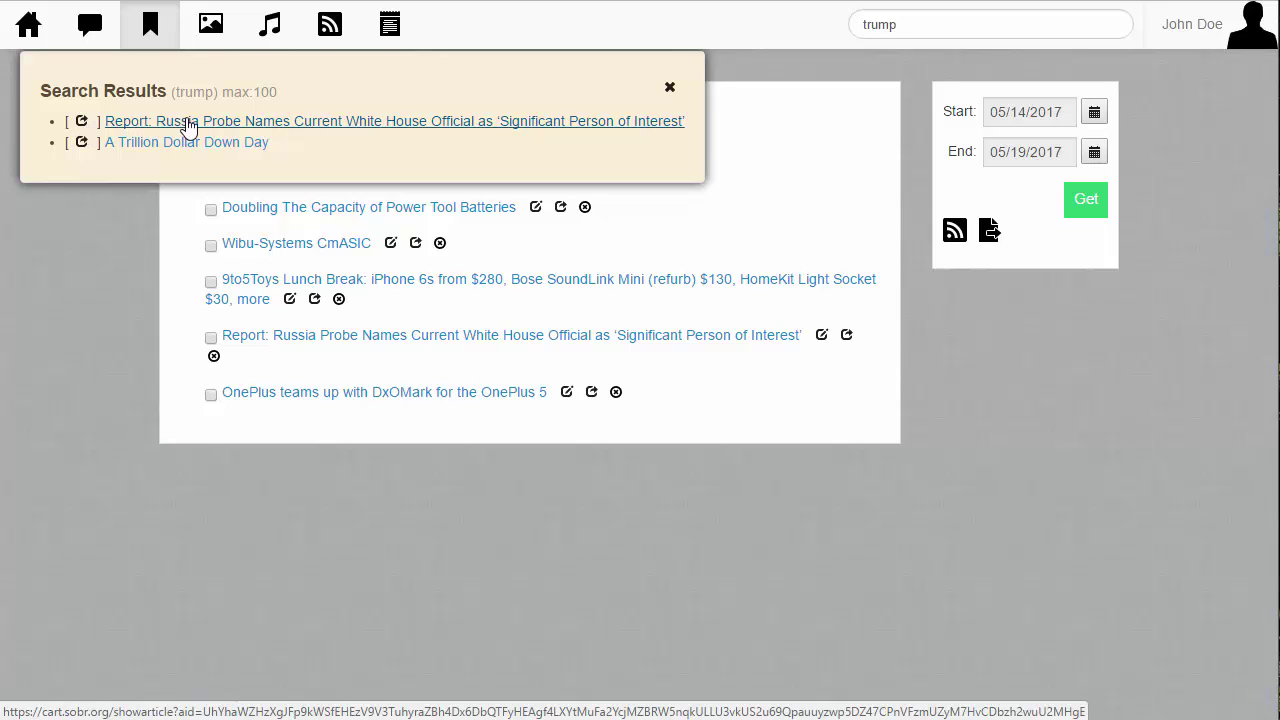
click(927, 28)
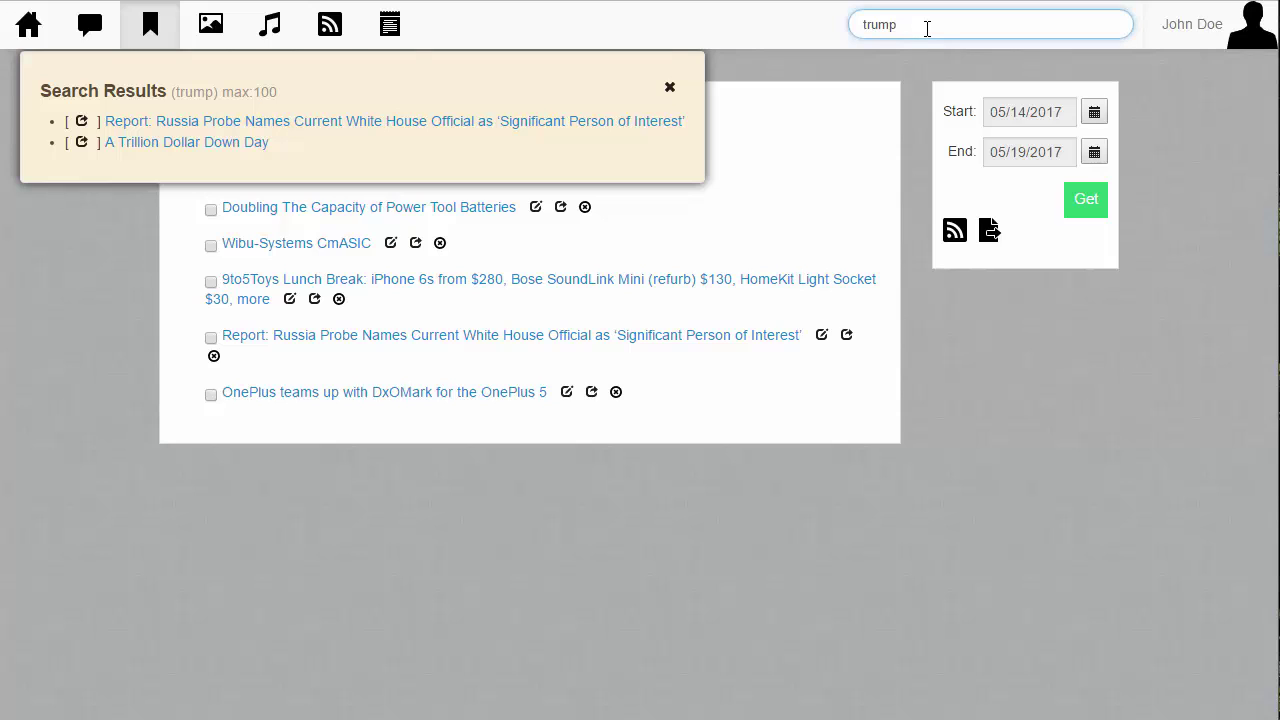
text( opm)
text(l:)
key(Return)
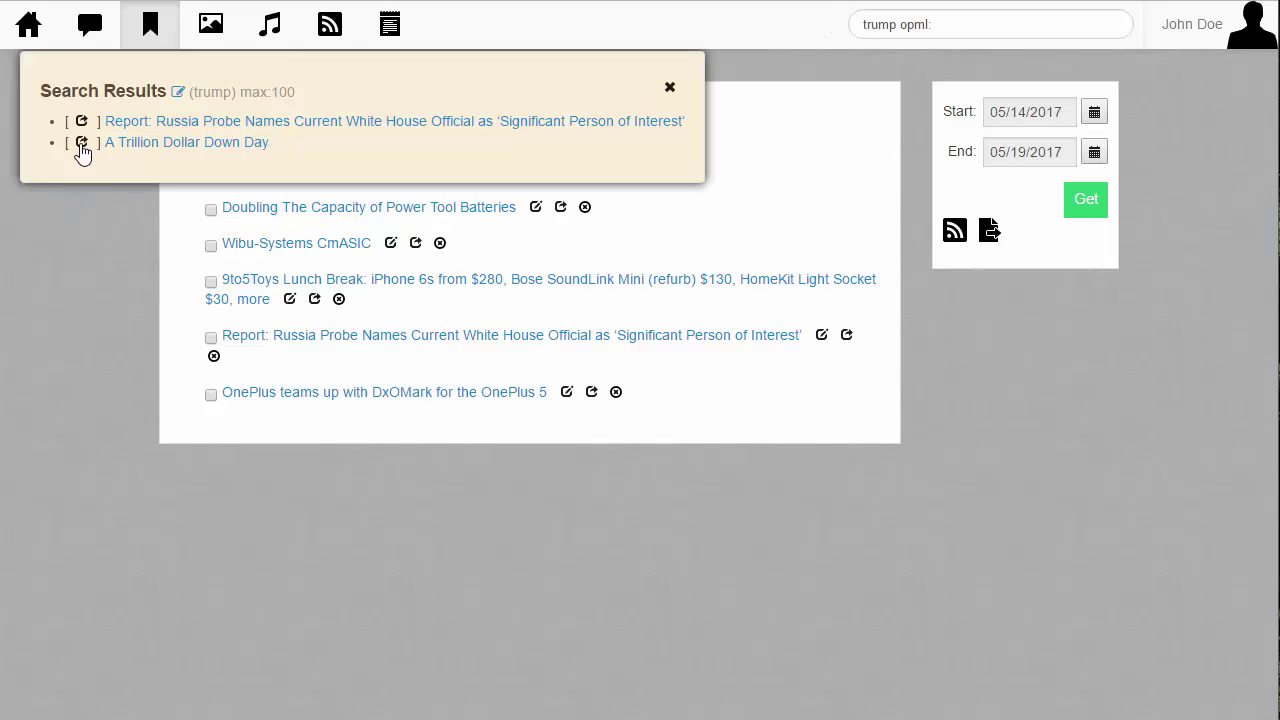
Send the two trump article results to the editor, browse their items, then return to the saved articles list.
click(178, 91)
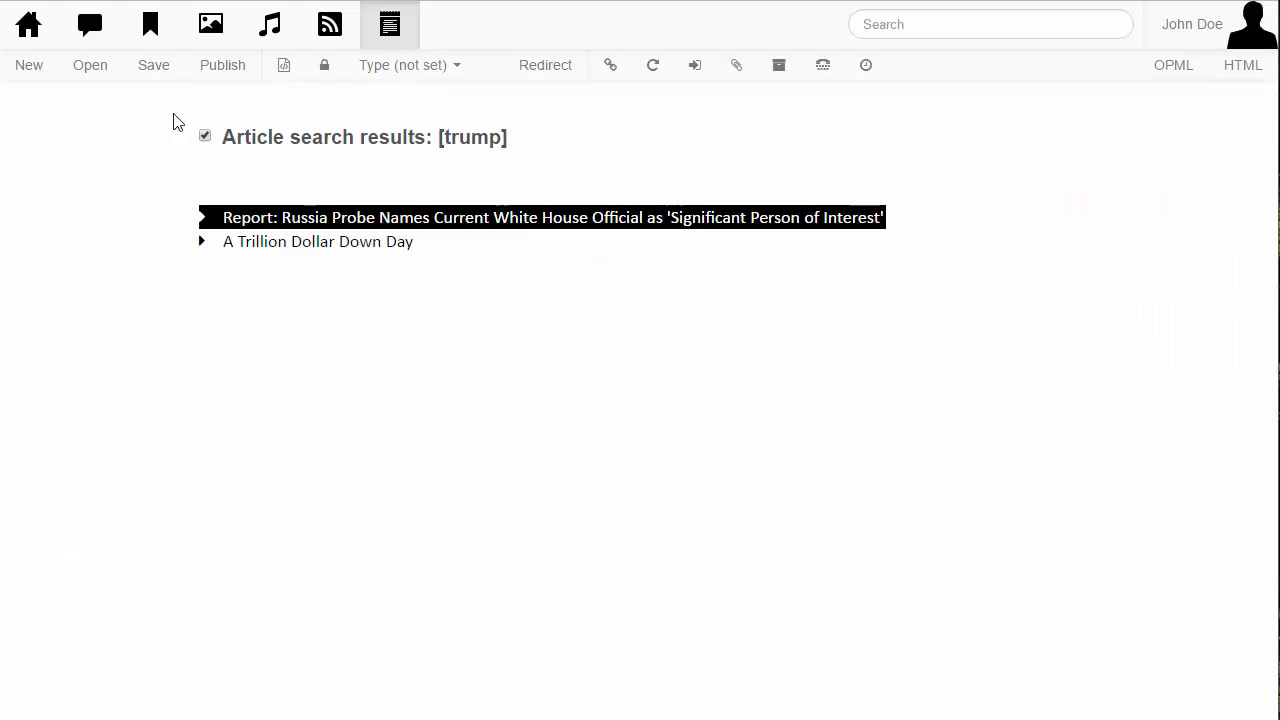
click(202, 243)
click(202, 218)
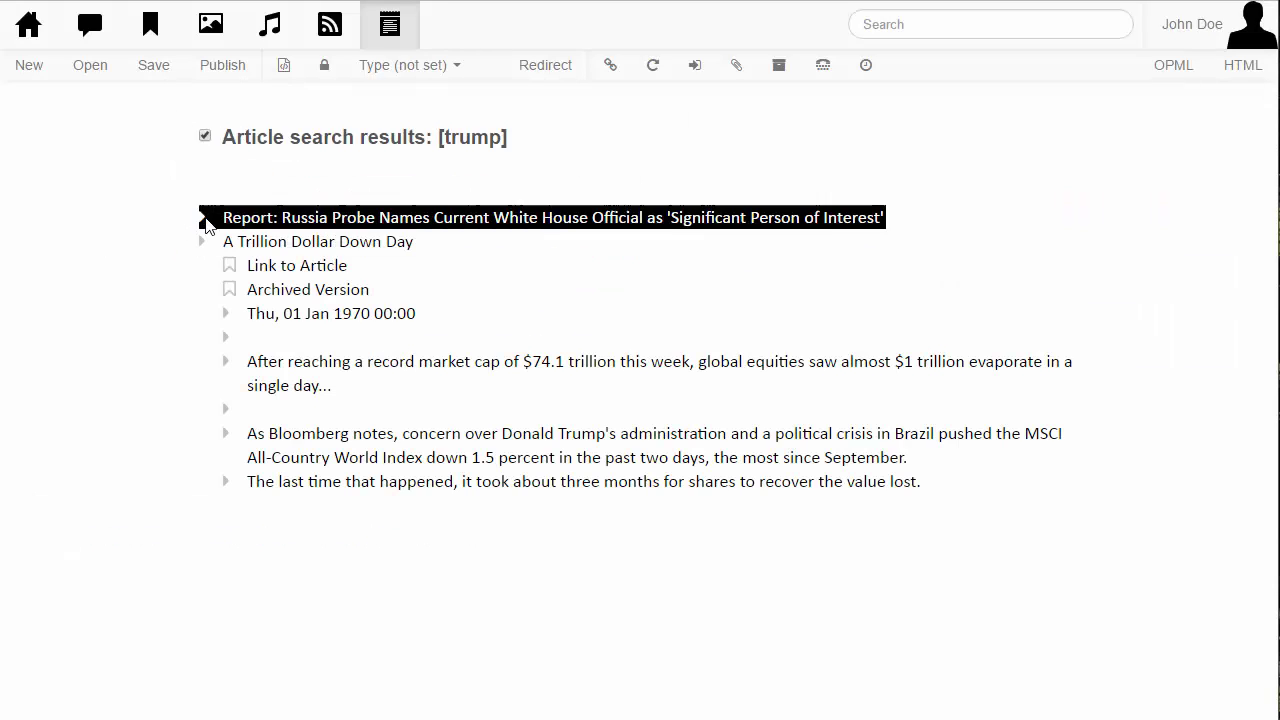
scroll(163, 220, down, 3)
scroll(138, 260, up, 1)
scroll(138, 260, up, 2)
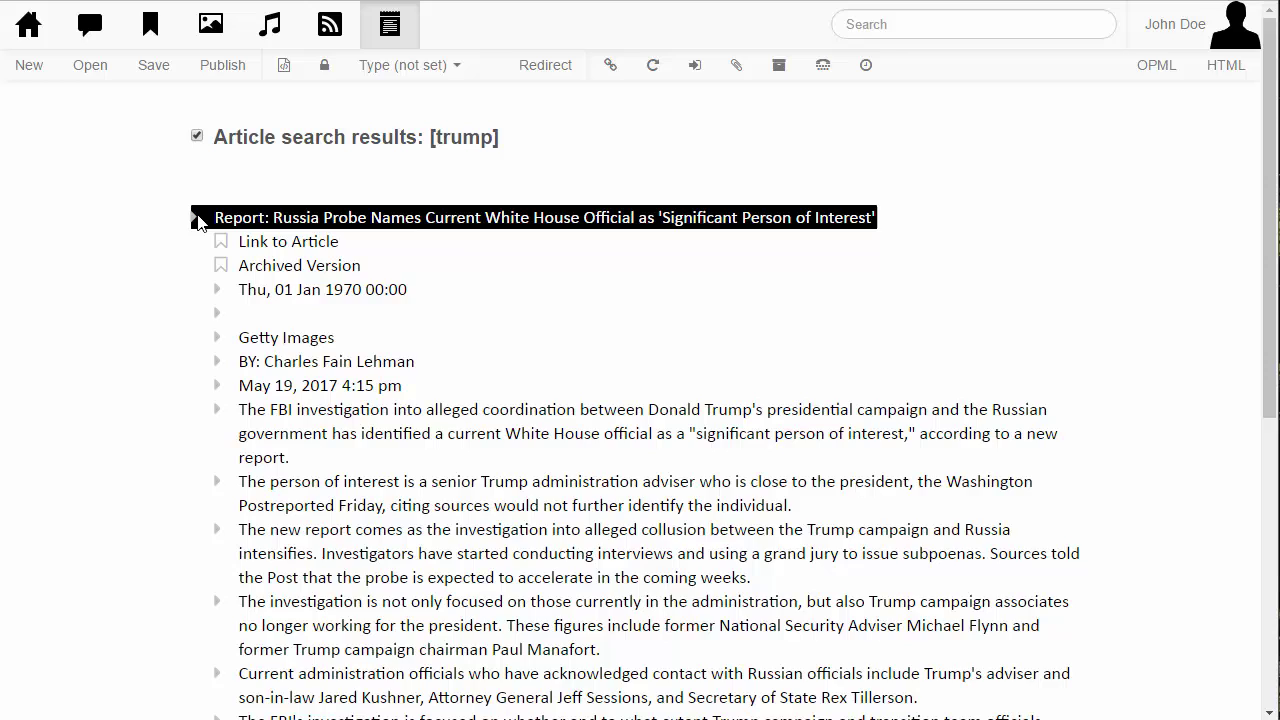
click(202, 218)
click(202, 244)
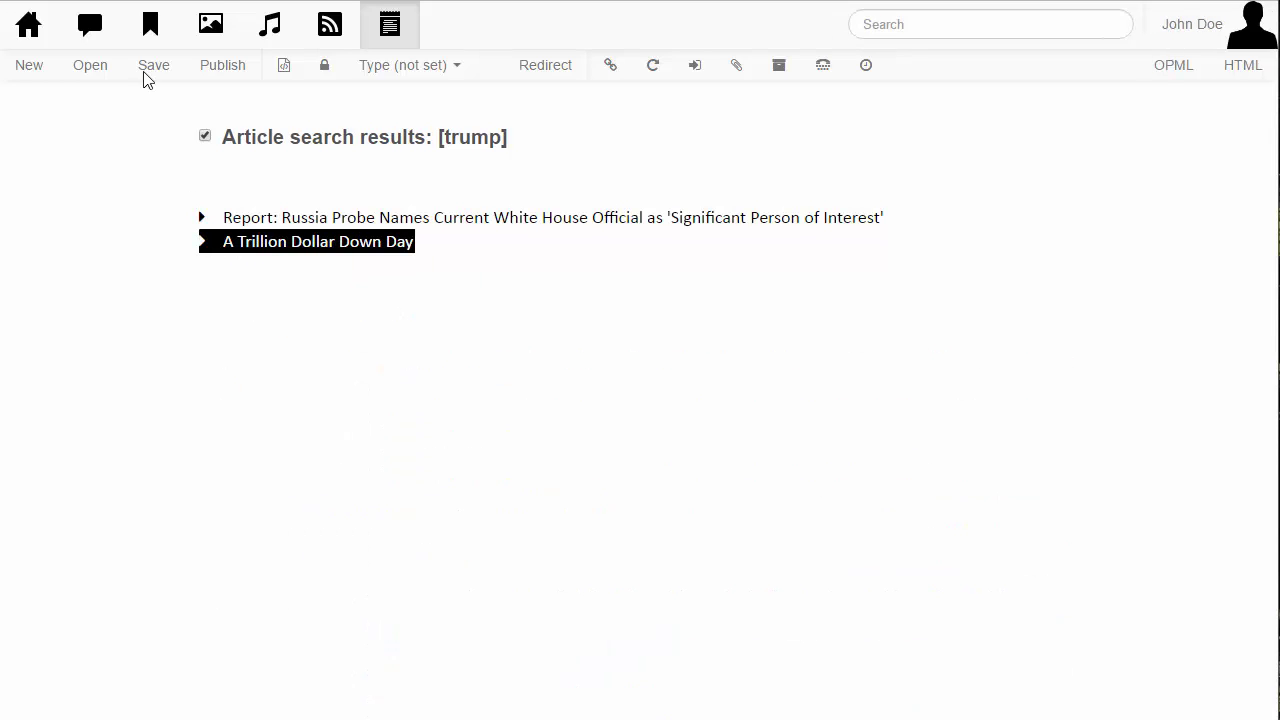
click(149, 38)
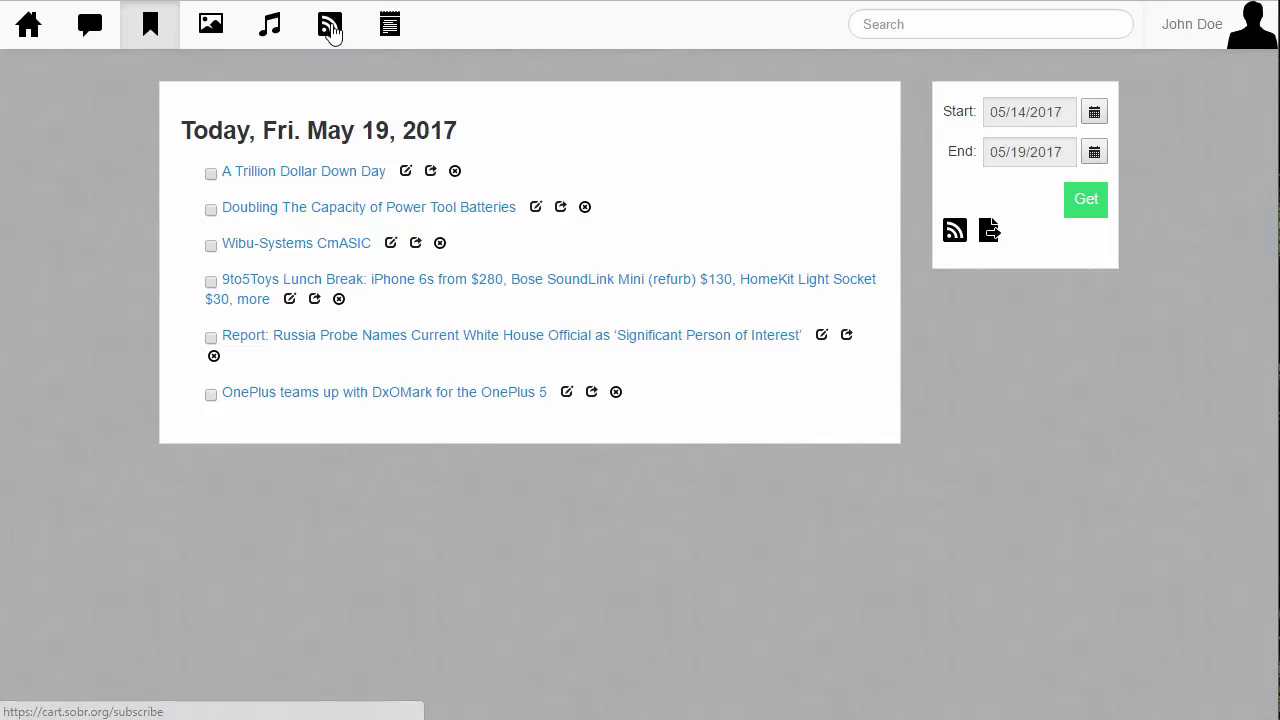
Open the subscriptions page and scroll through the 103 followed feeds and back to the top.
click(330, 40)
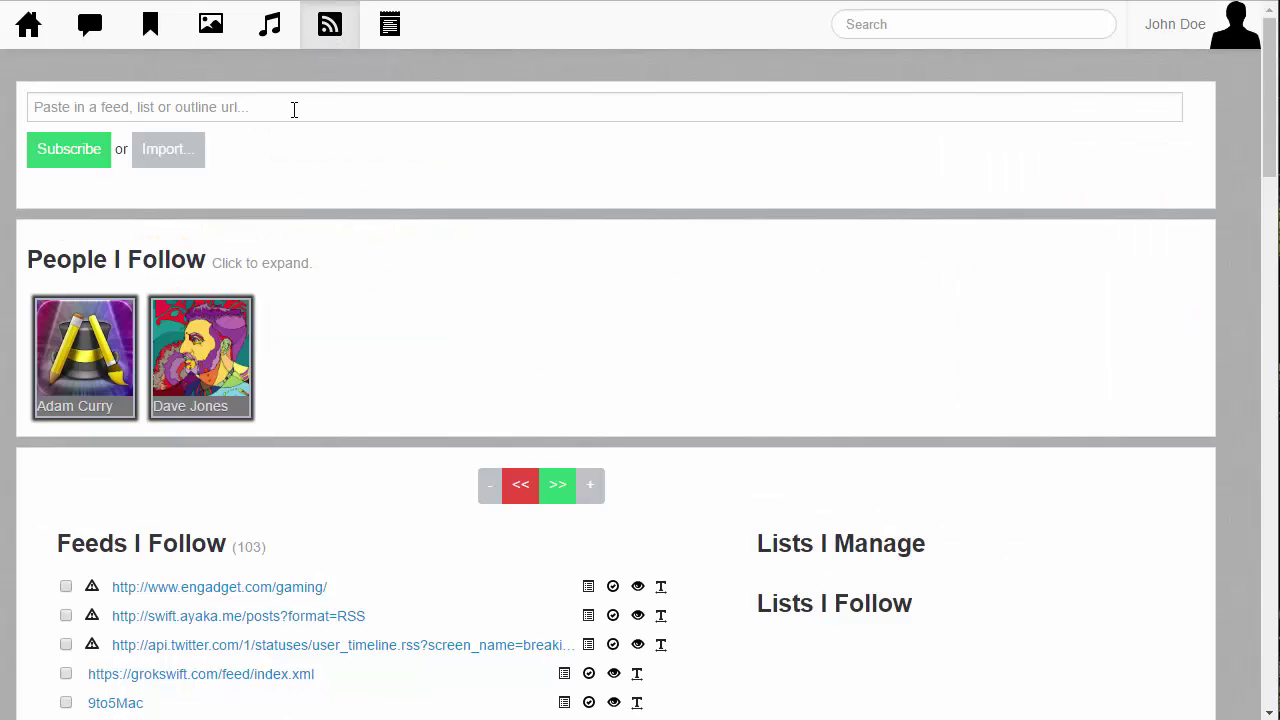
click(294, 108)
click(886, 25)
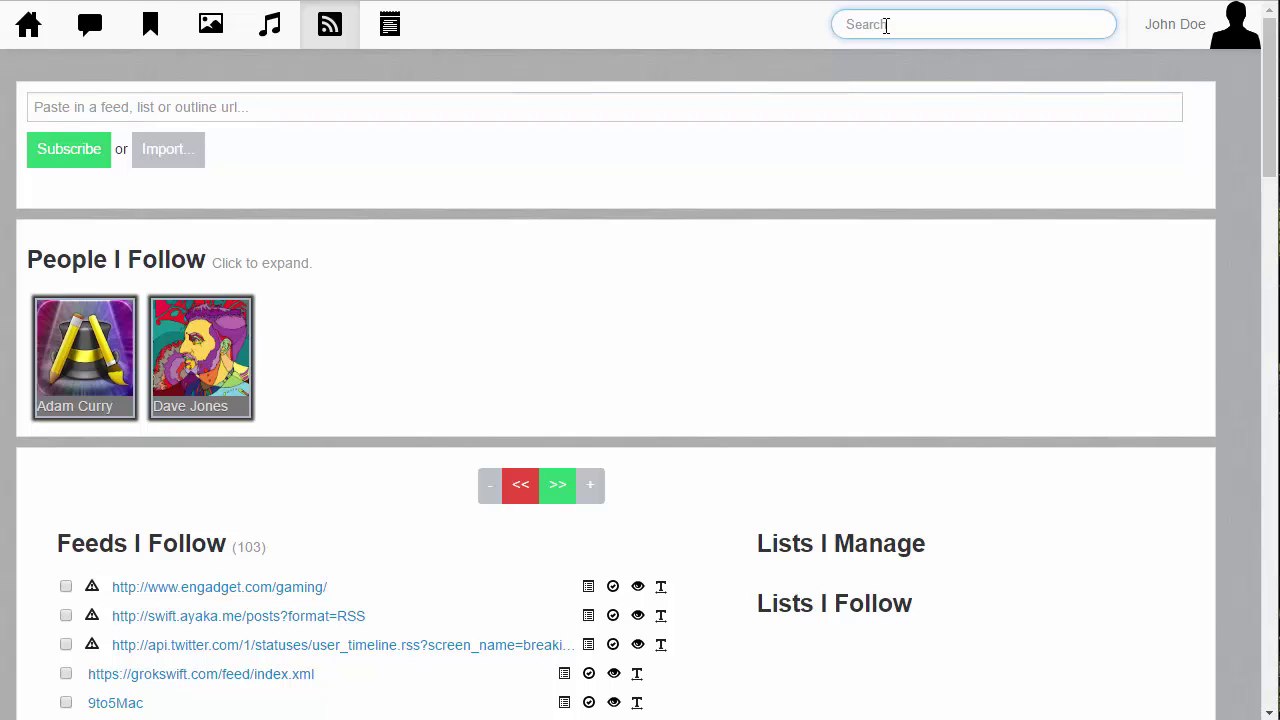
scroll(830, 260, down, 5)
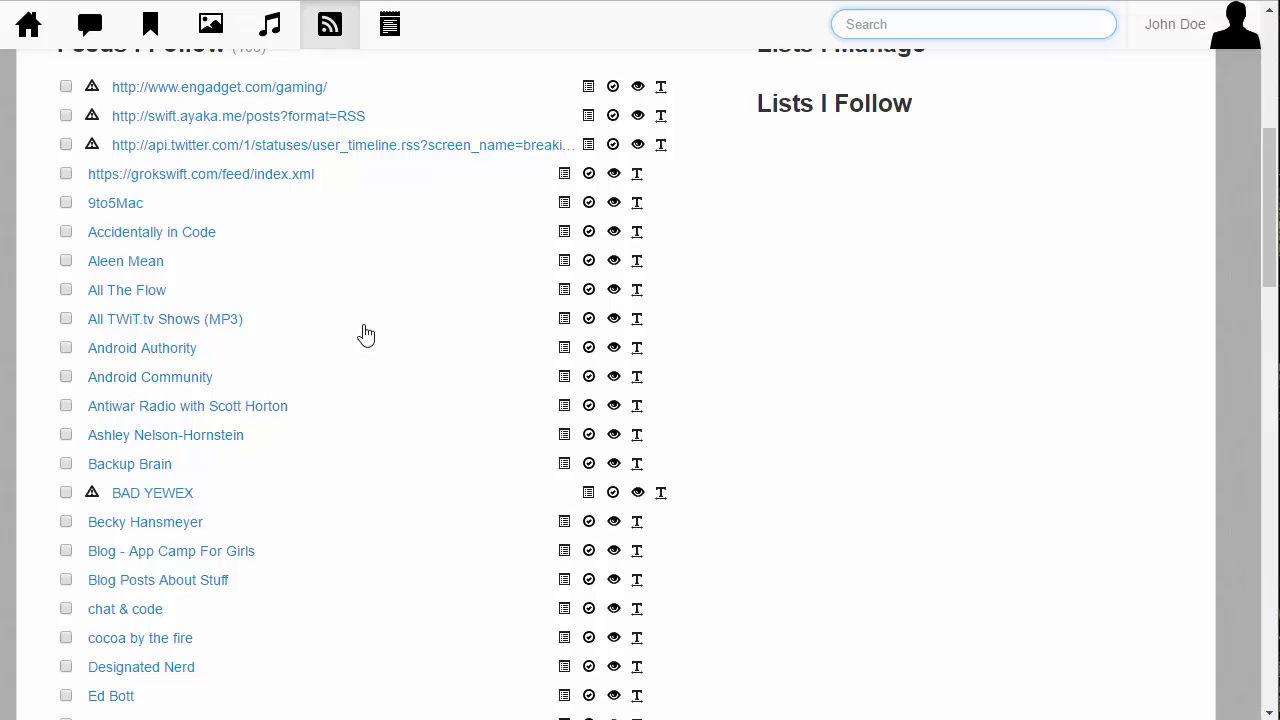
scroll(480, 300, up, 5)
scroll(500, 290, down, 10)
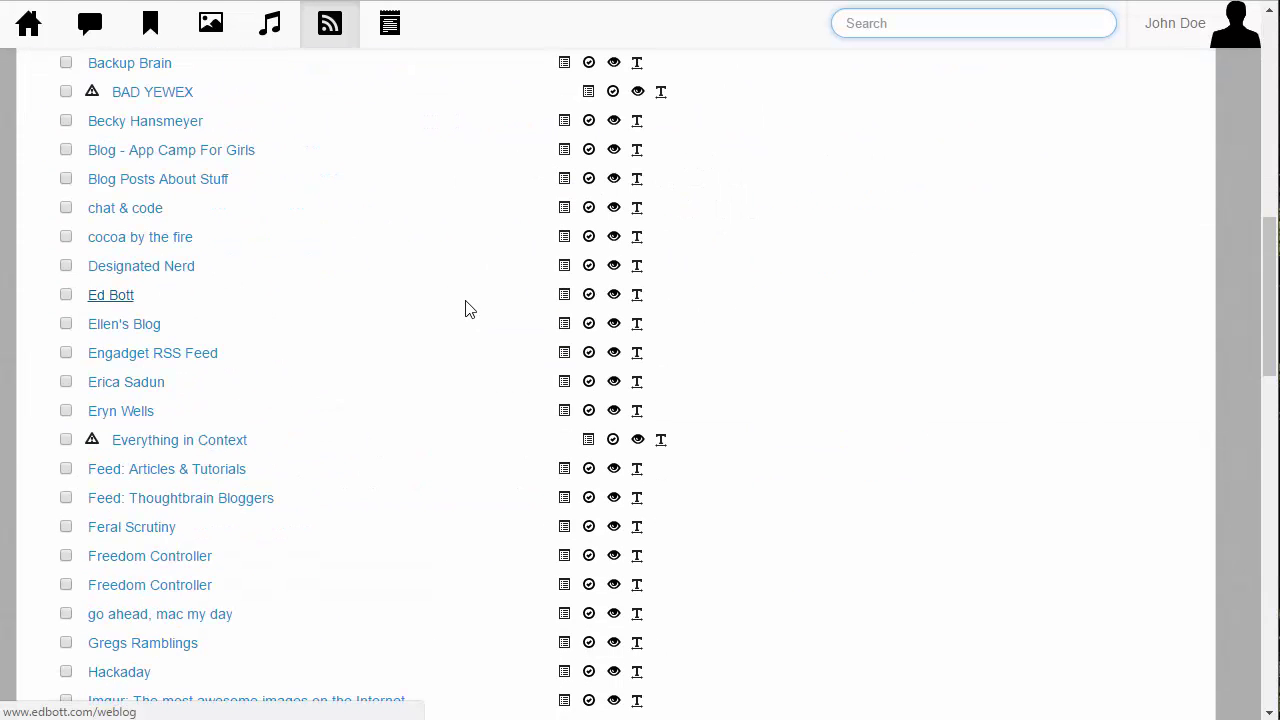
scroll(466, 309, down, 2)
scroll(466, 310, down, 2)
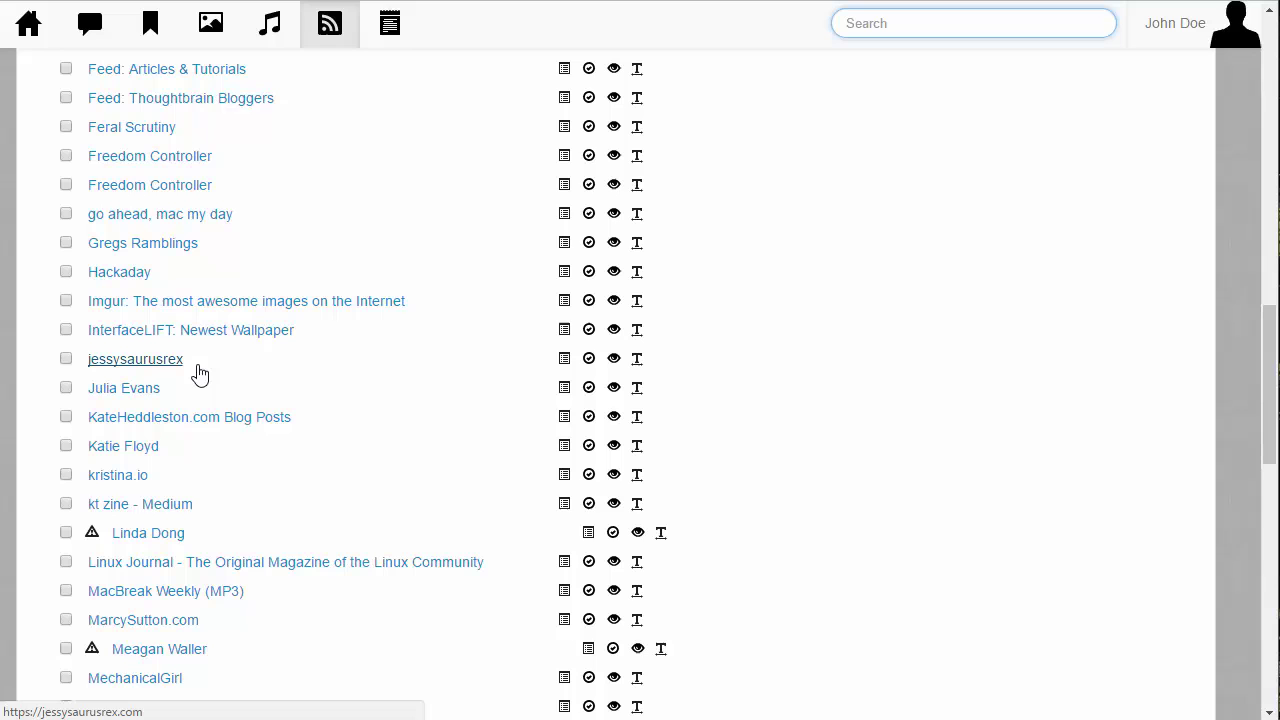
scroll(817, 208, up, 10)
scroll(886, 63, up, 5)
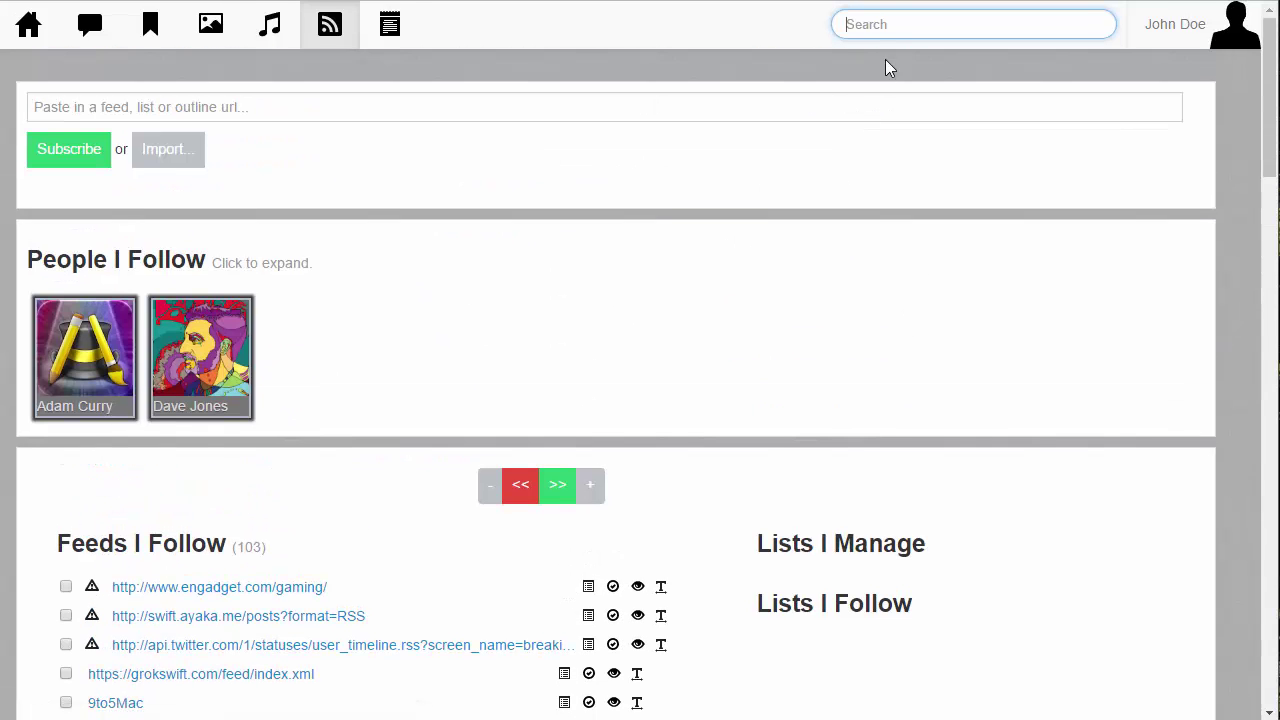
Search feeds for 'linux', rerun it as 'linux opml:', and send the two feeds to the editor.
click(884, 22)
text(linux)
key(Return)
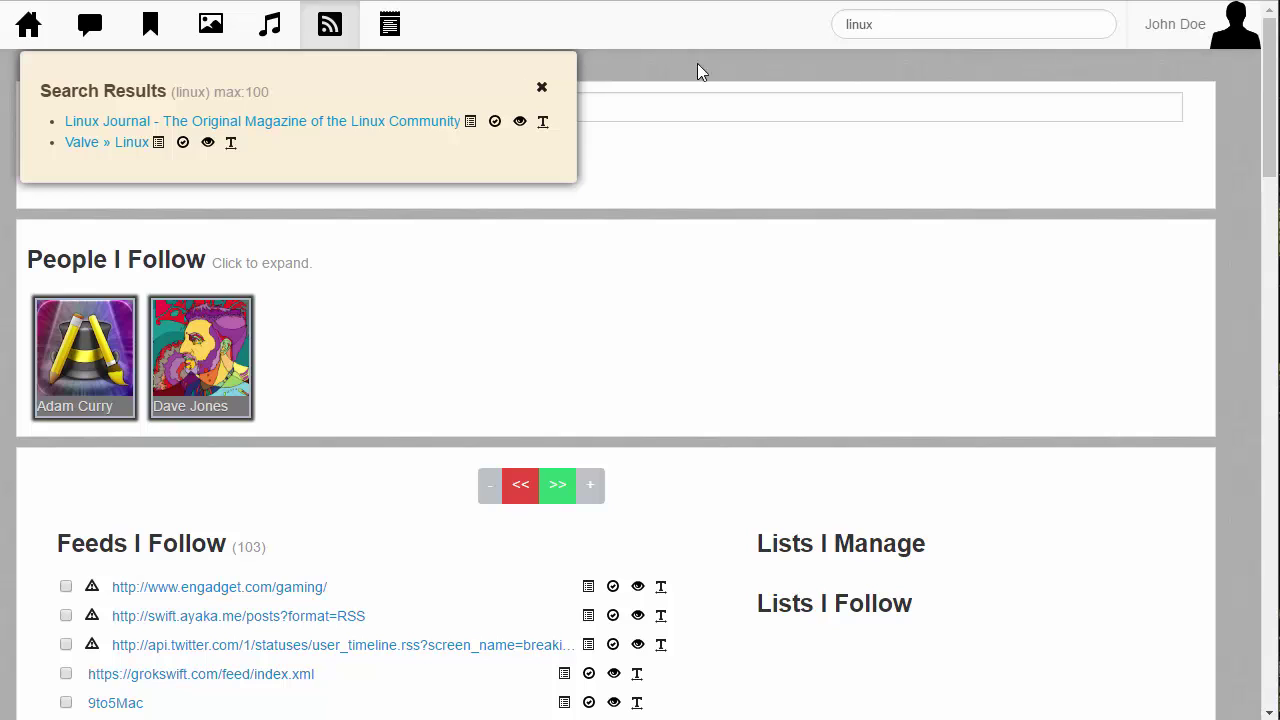
click(914, 28)
text(op)
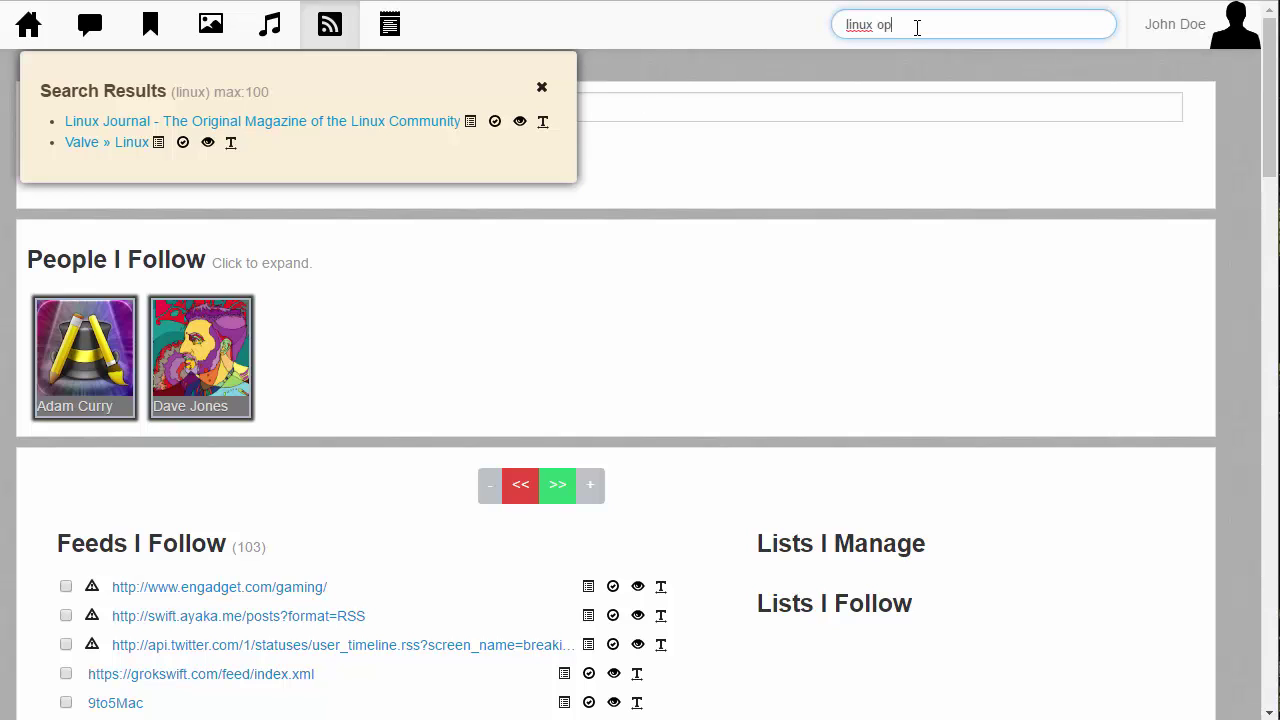
text(ml:)
key(Return)
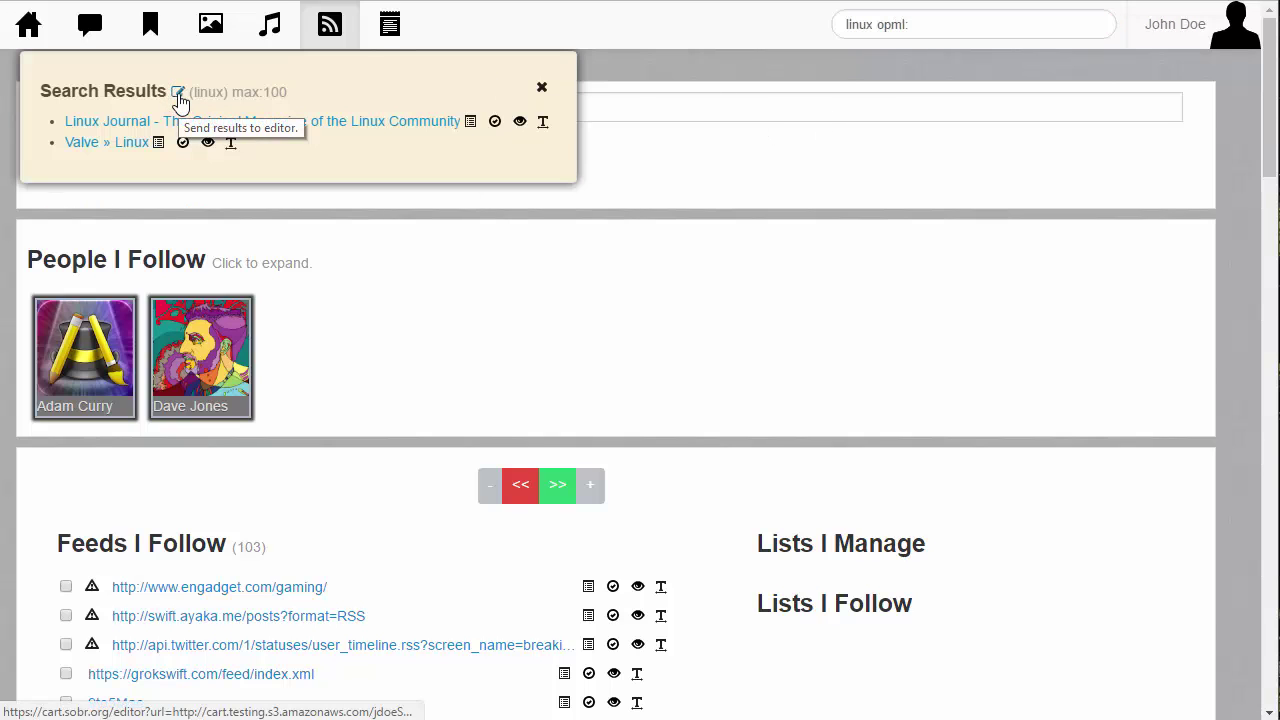
click(178, 95)
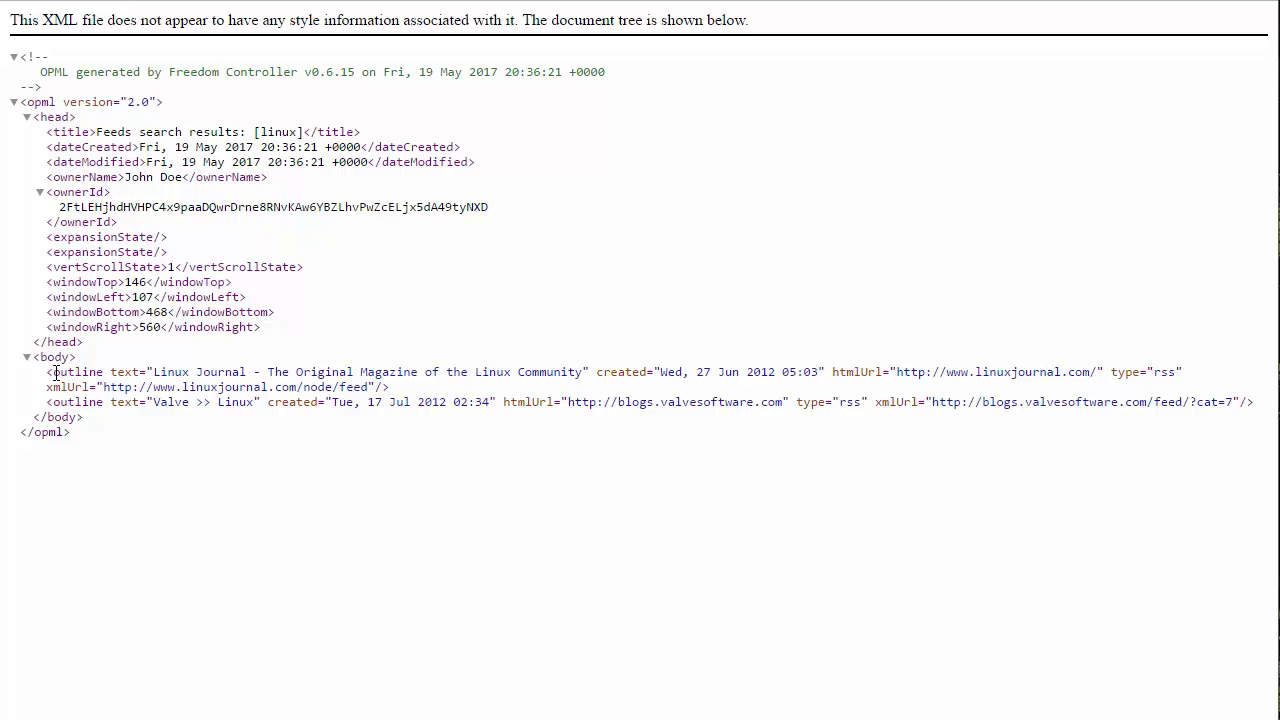
Highlight the two feed outline entries in the OPML source, then clear the highlight.
drag(52, 372, 171, 406)
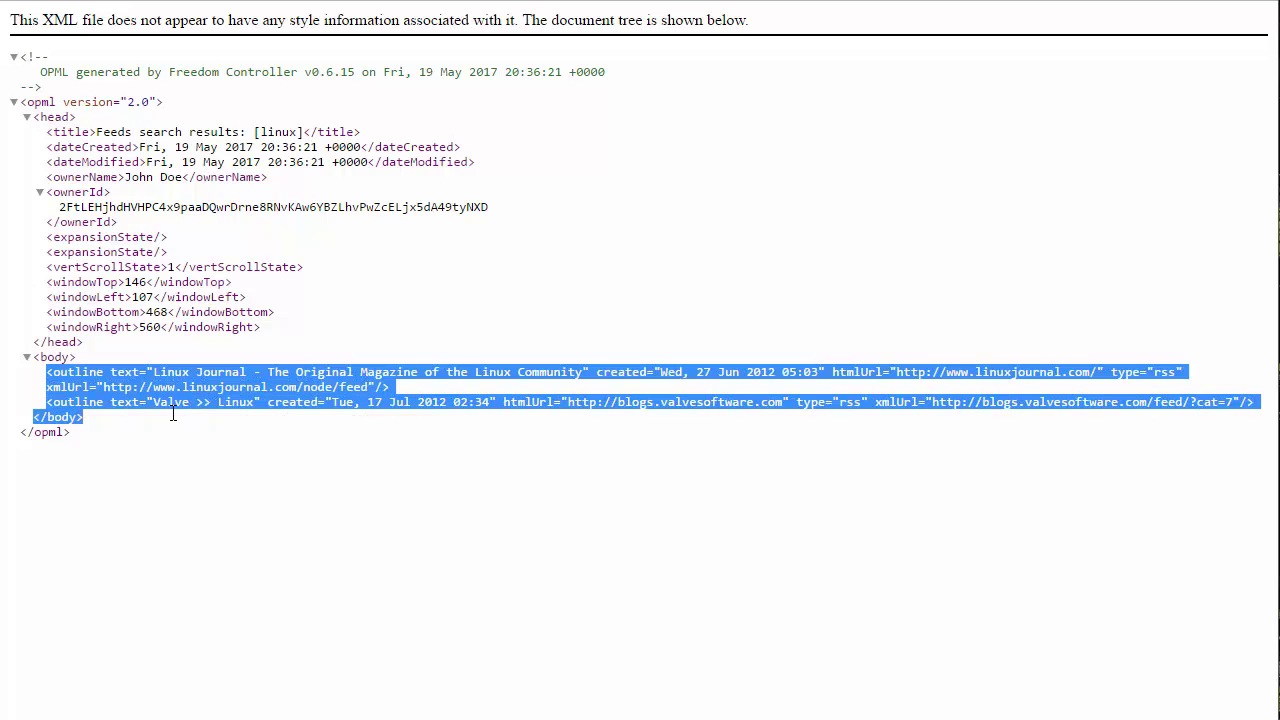
click(227, 434)
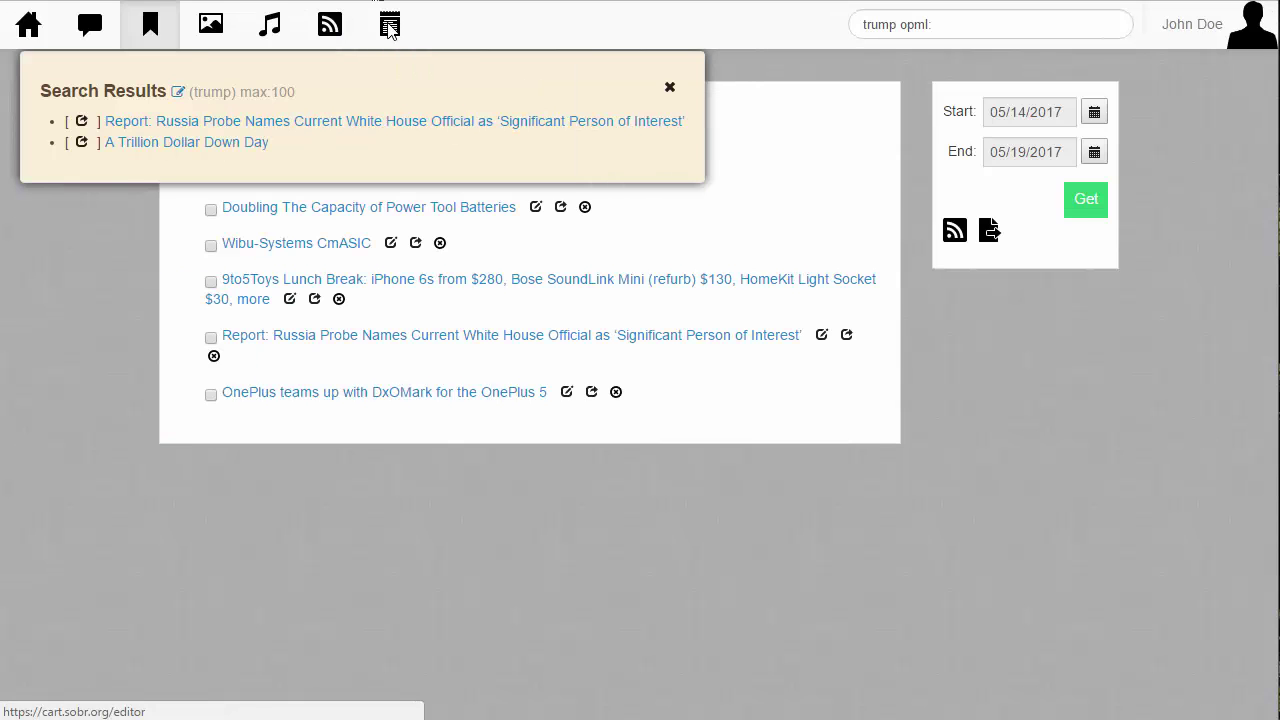
Open the outline editor and search for 'demo'.
click(389, 30)
click(885, 27)
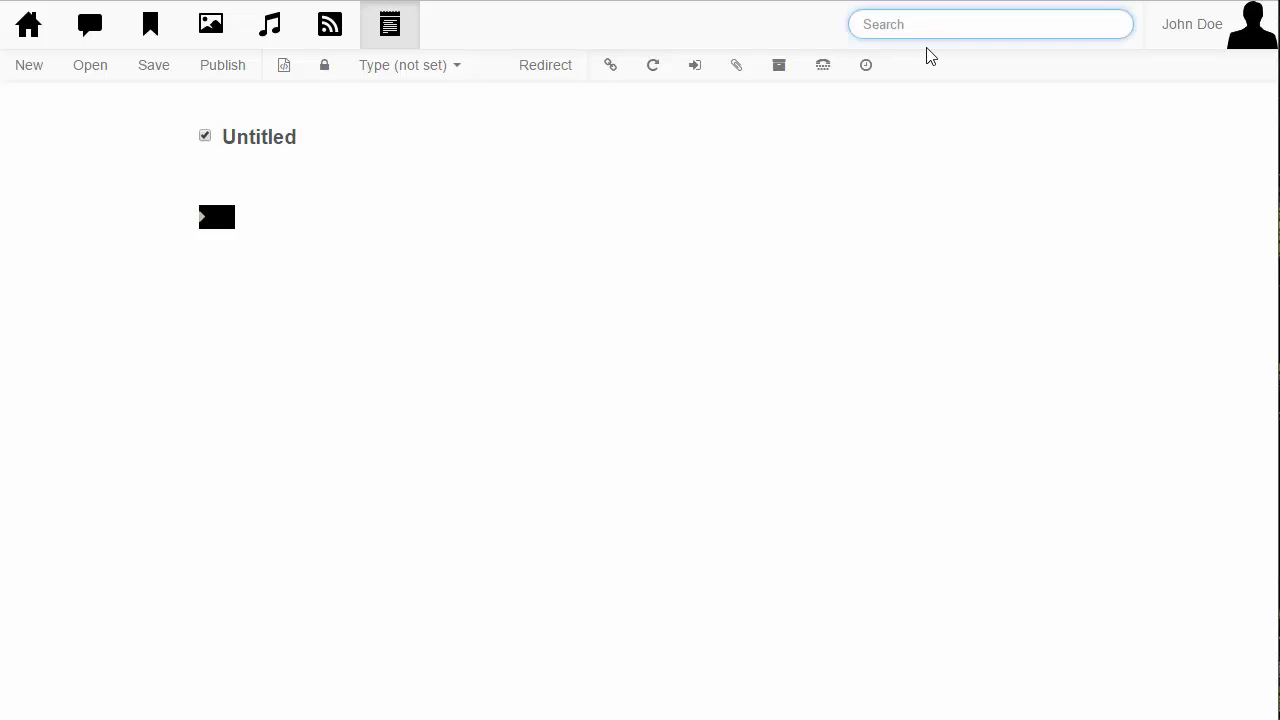
text(demo)
key(Return)
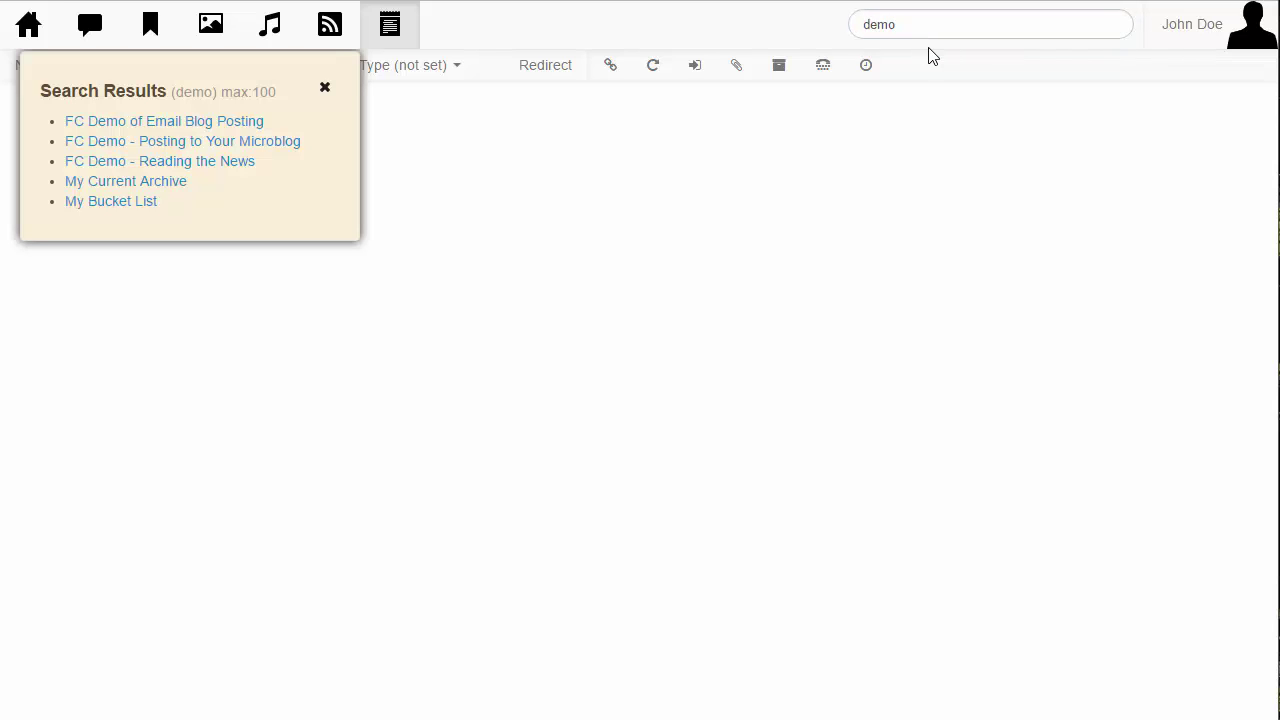
Rerun the search as 'demo opml:' and send the five results to the editor.
click(932, 28)
text(opml)
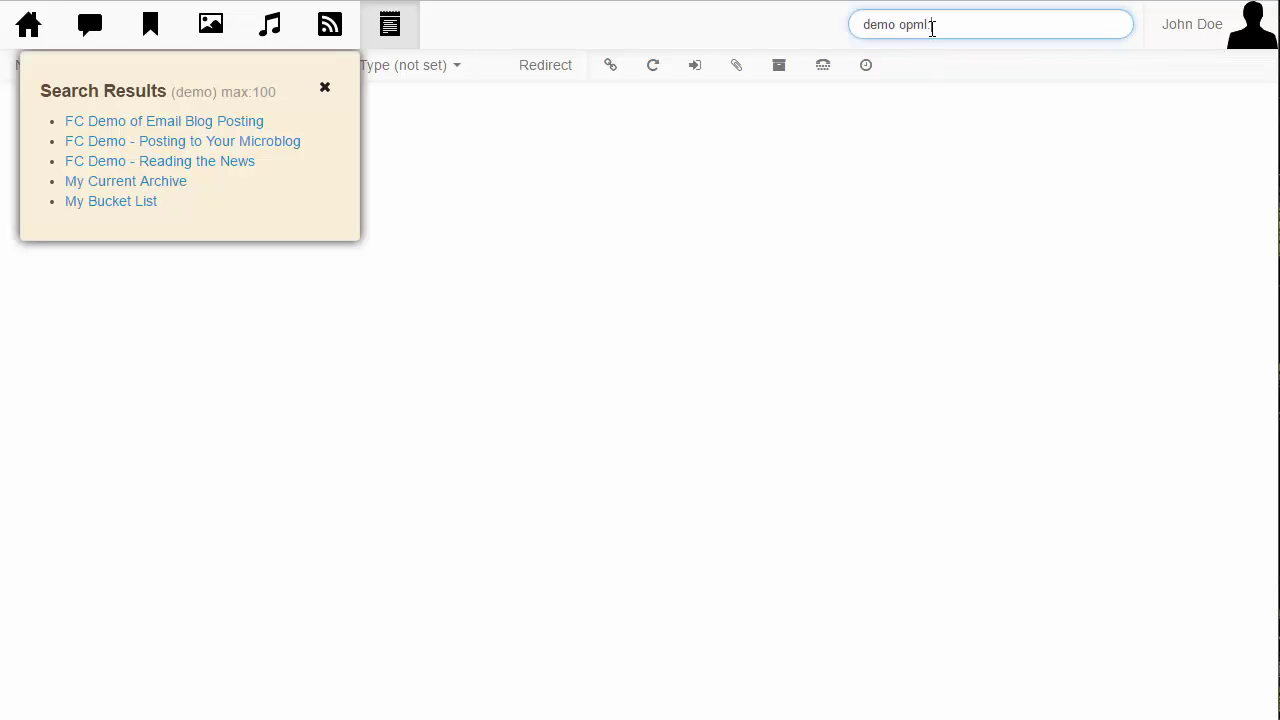
text(:)
key(Return)
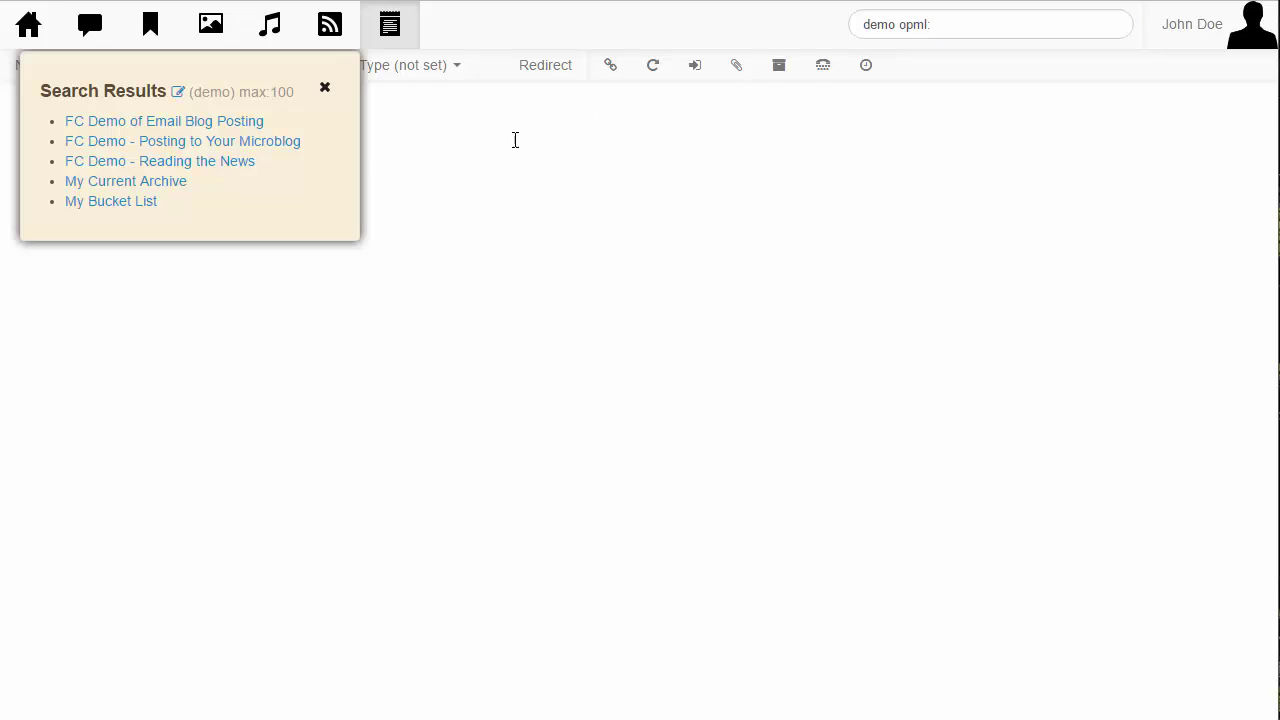
click(178, 92)
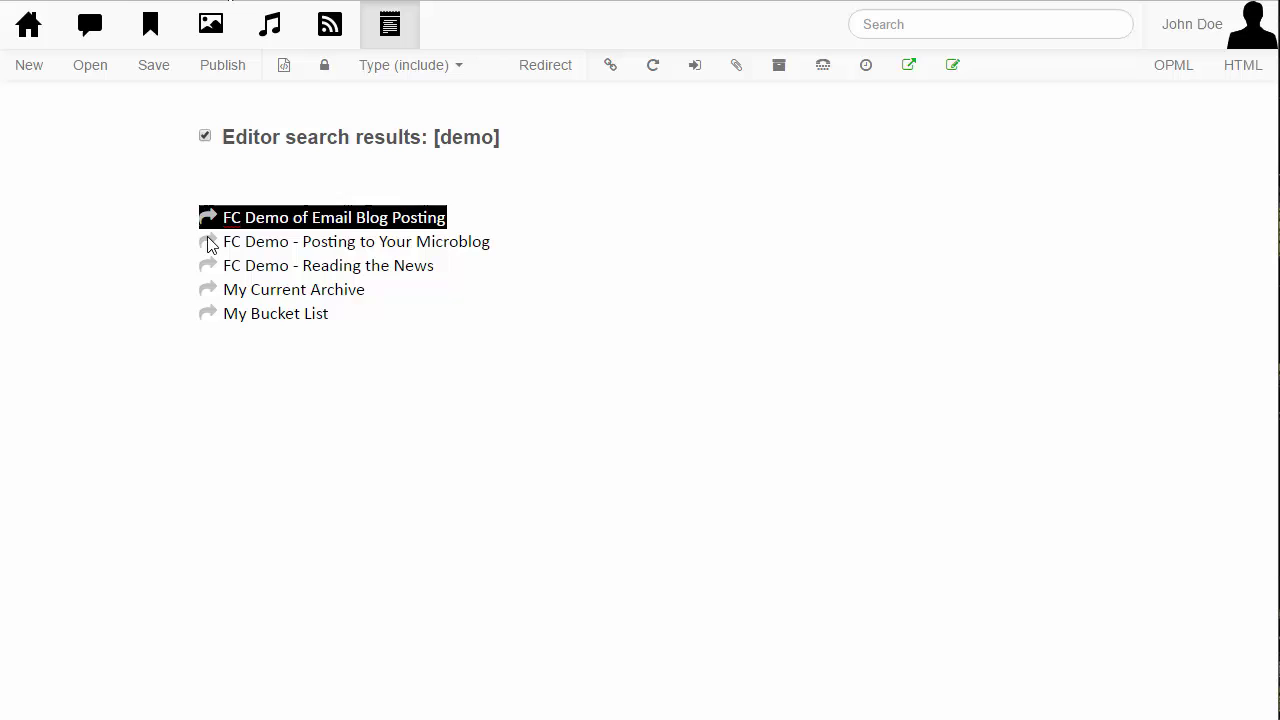
Expand and collapse the Microblog posting entry, then expand FC Demo of Email Blog Posting.
click(214, 318)
double_click(208, 244)
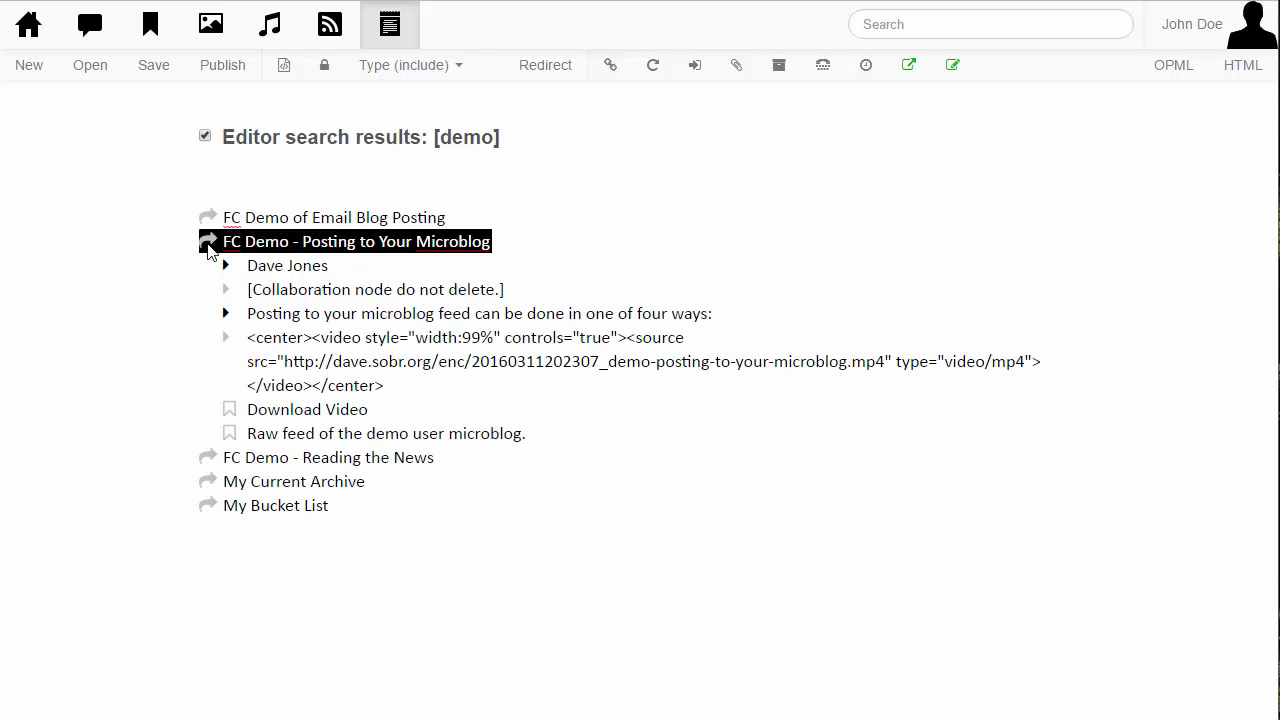
double_click(208, 244)
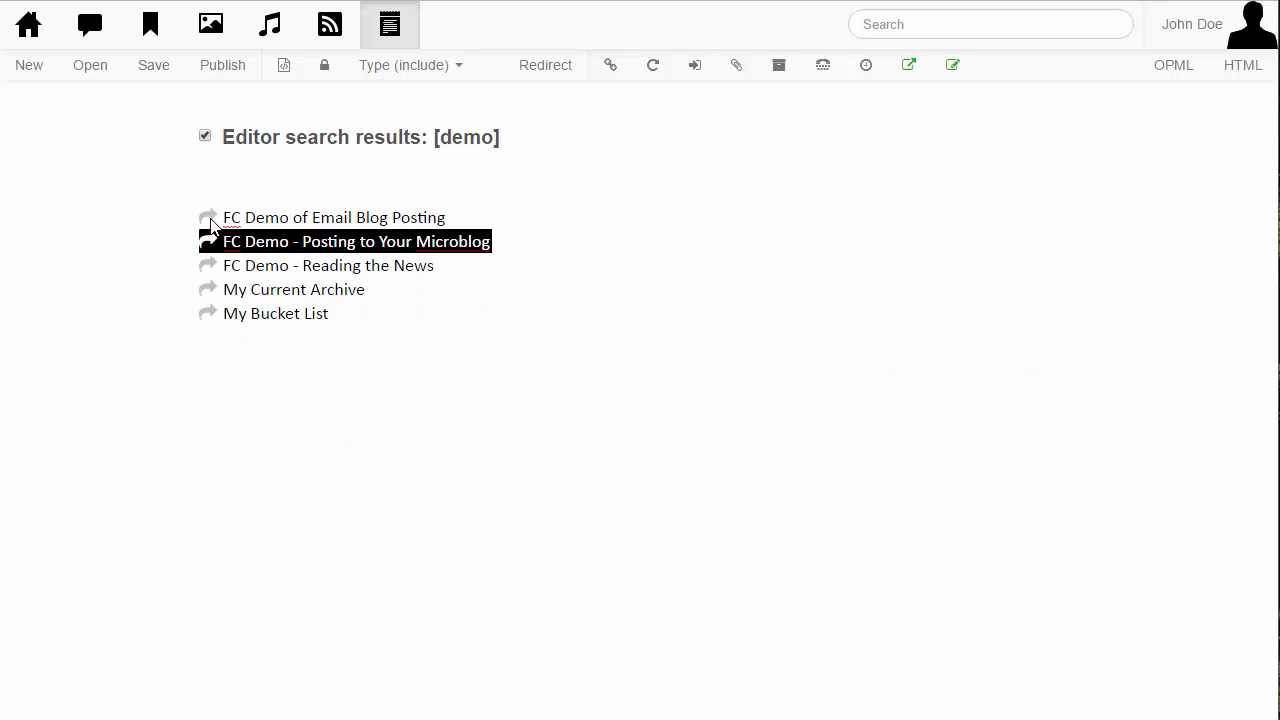
double_click(211, 223)
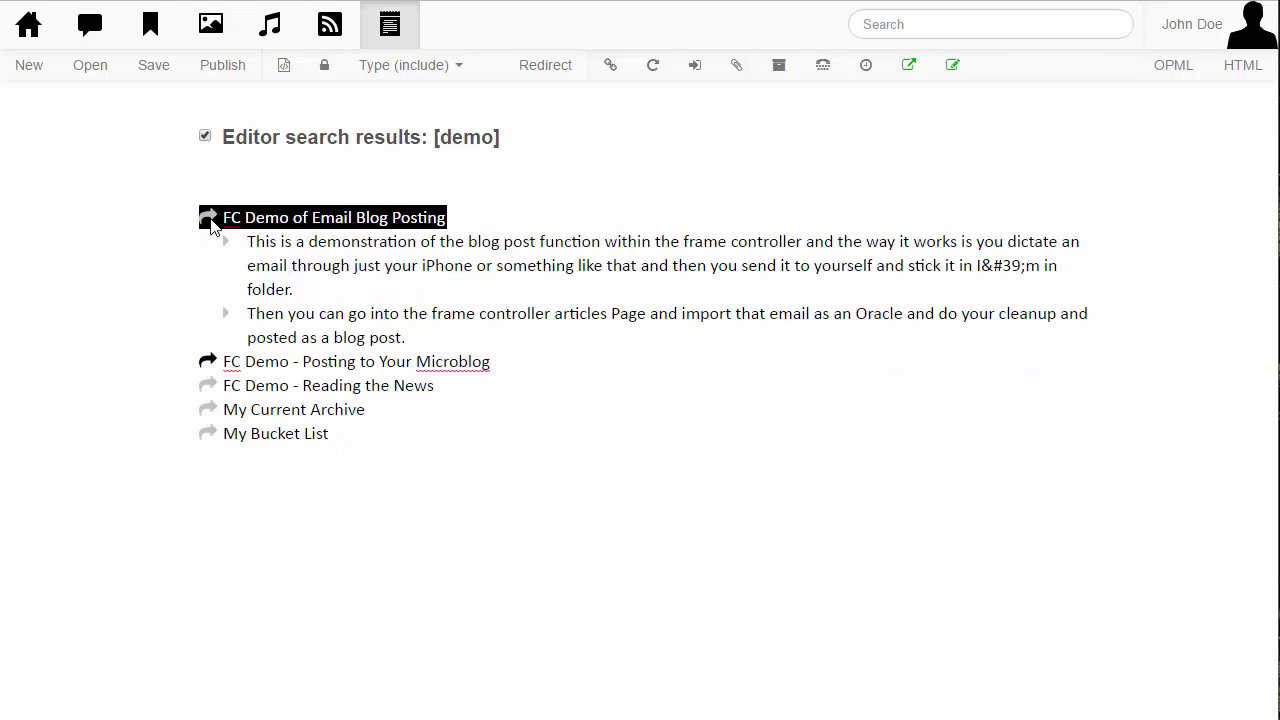